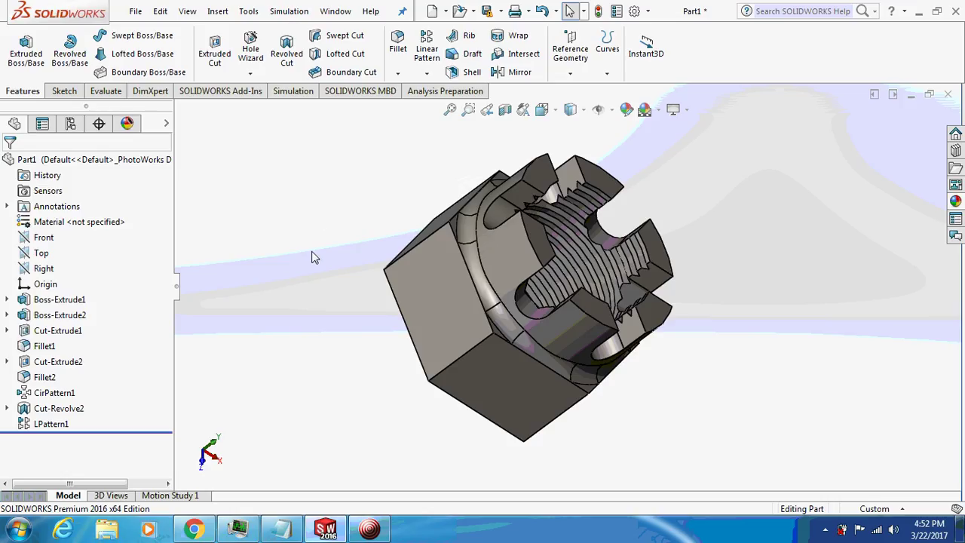
{"action": "middle_click_drag", "start_coordinate": [315, 257], "coordinate": [351, 258]}
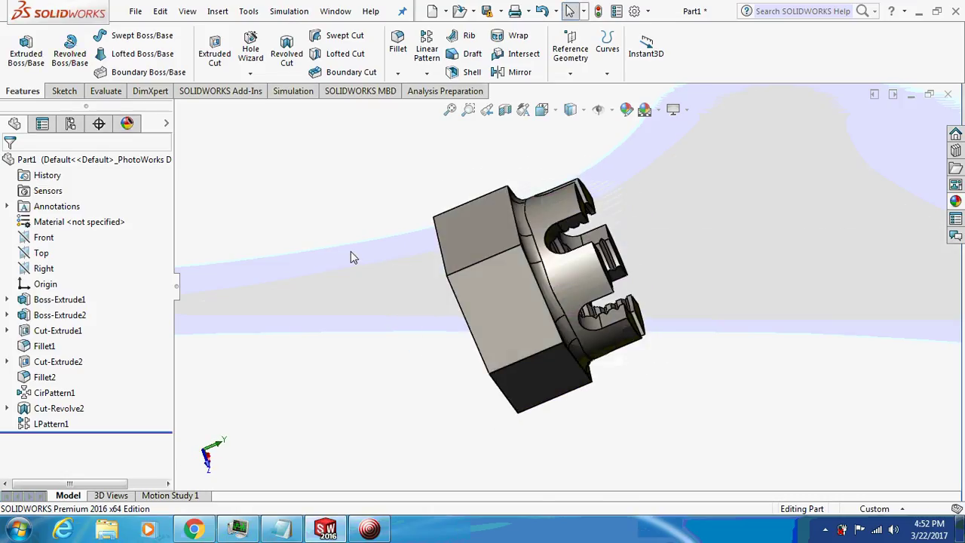
{"action": "middle_click_drag", "start_coordinate": [388, 265], "coordinate": [528, 233]}
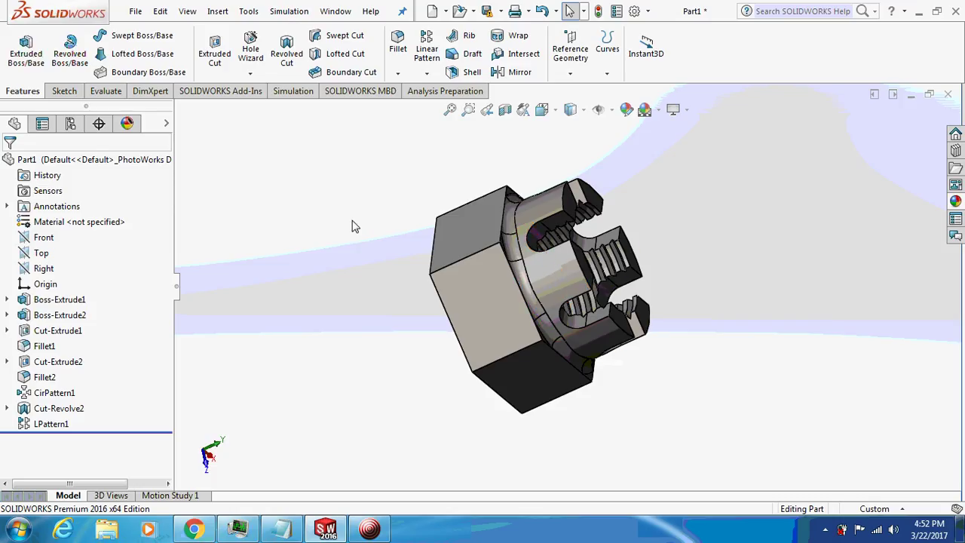
{"action": "middle_click_drag", "start_coordinate": [351, 226], "coordinate": [294, 248]}
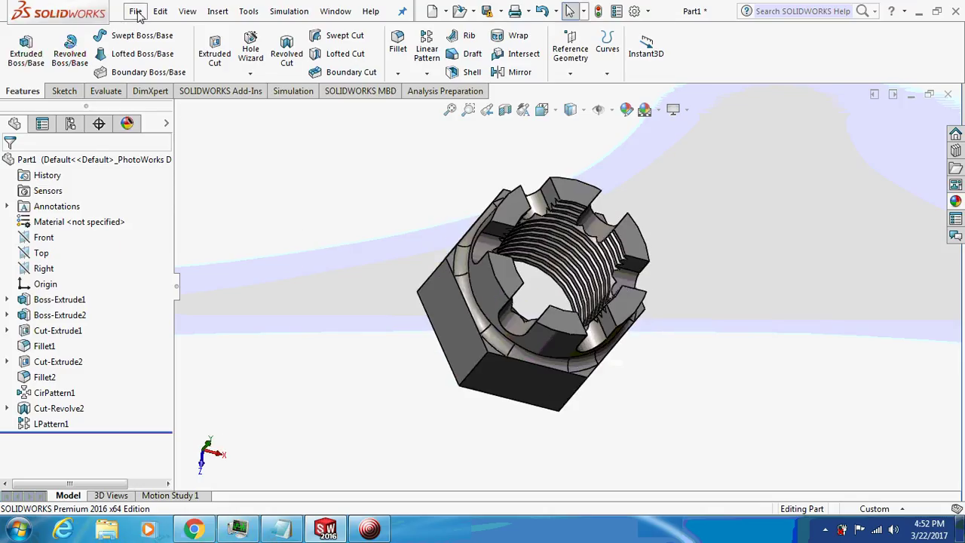
Create a new part document and start a sketch on its Front Plane.
{"action": "left_click", "coordinate": [136, 11]}
{"action": "left_click", "coordinate": [159, 34]}
{"action": "left_click", "coordinate": [567, 388]}
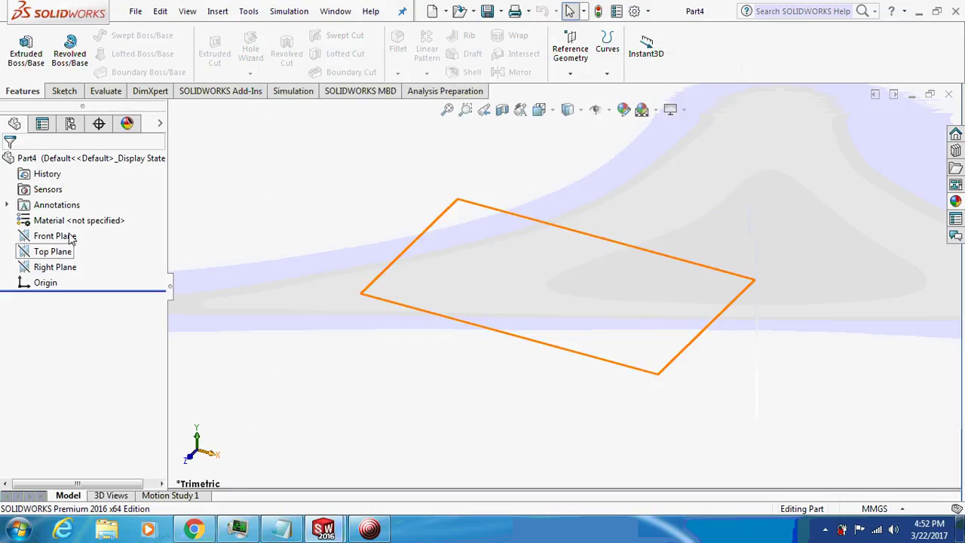
{"action": "left_click", "coordinate": [54, 236]}
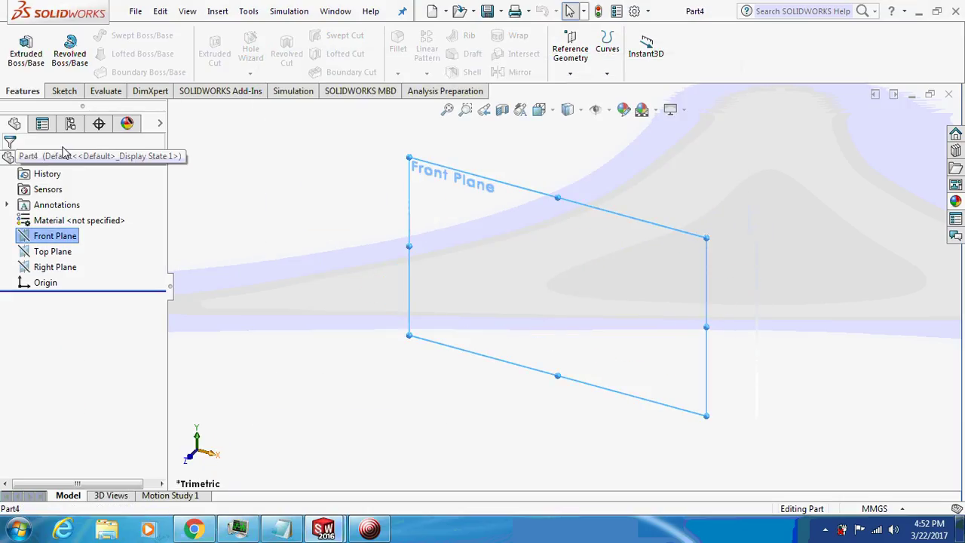
{"action": "left_click", "coordinate": [63, 91]}
{"action": "left_click", "coordinate": [19, 47]}
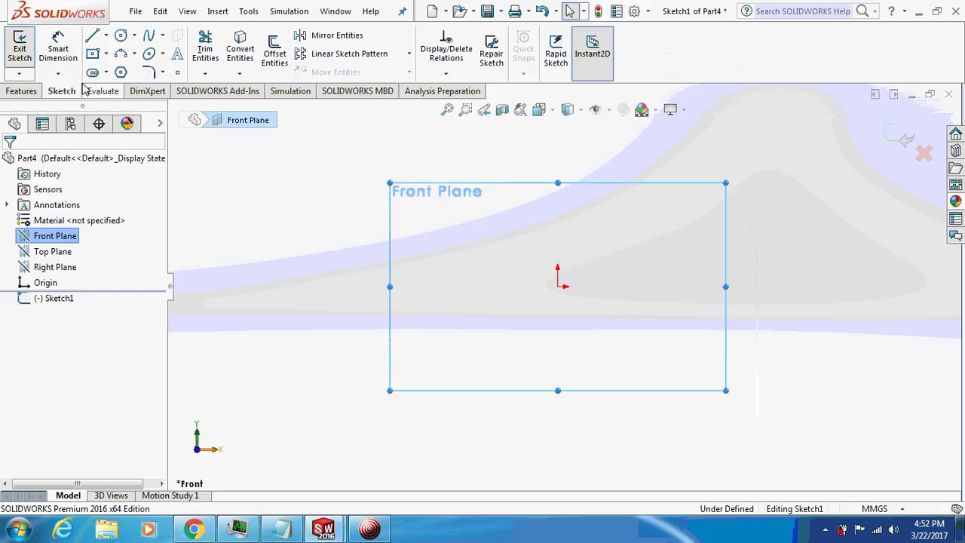
Sketch a six-sided polygon around an inscribed circle centred on the origin, about 88 mm across flats.
{"action": "left_click", "coordinate": [120, 74]}
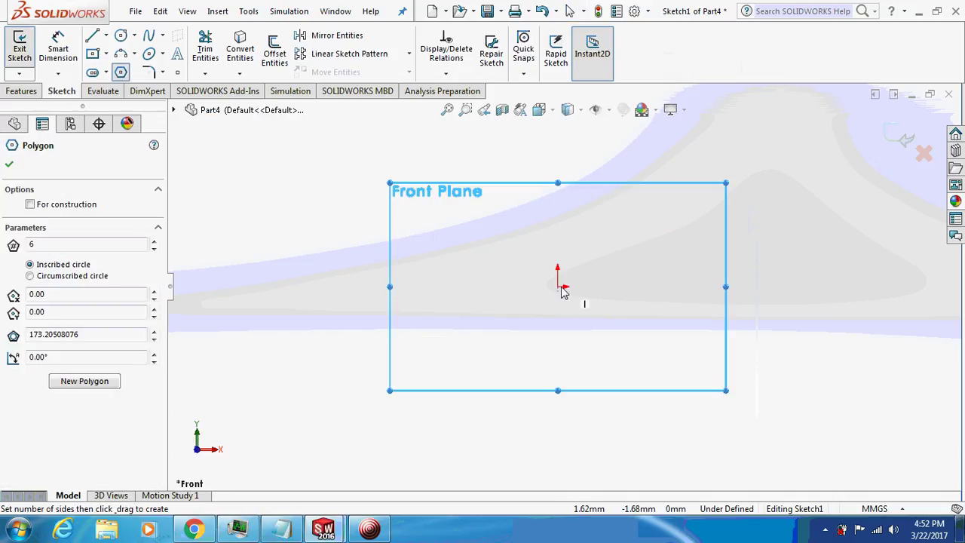
{"action": "left_click", "coordinate": [558, 286]}
{"action": "left_click", "coordinate": [654, 287]}
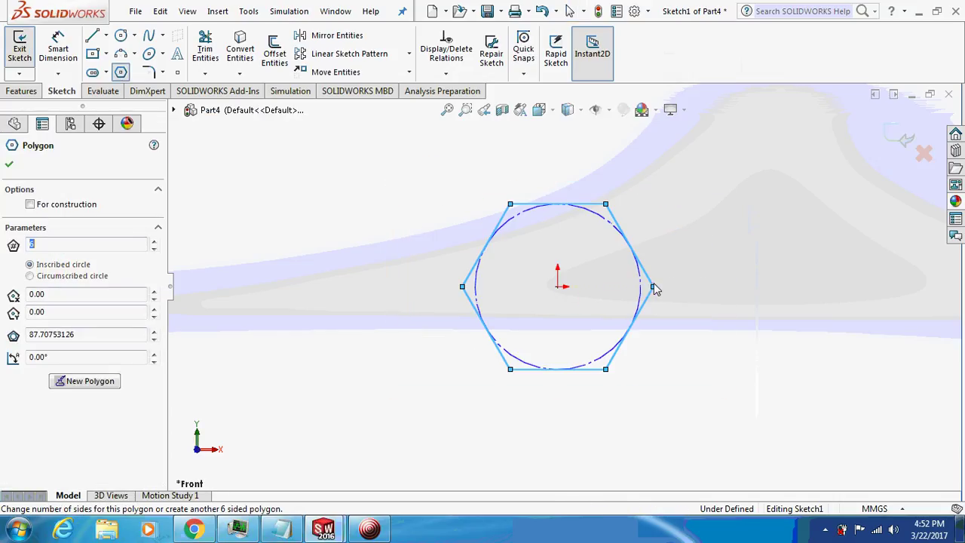
Dimension the distance between the hexagon's two horizontal sides and set it to 13 mm.
{"action": "key", "text": "d"}
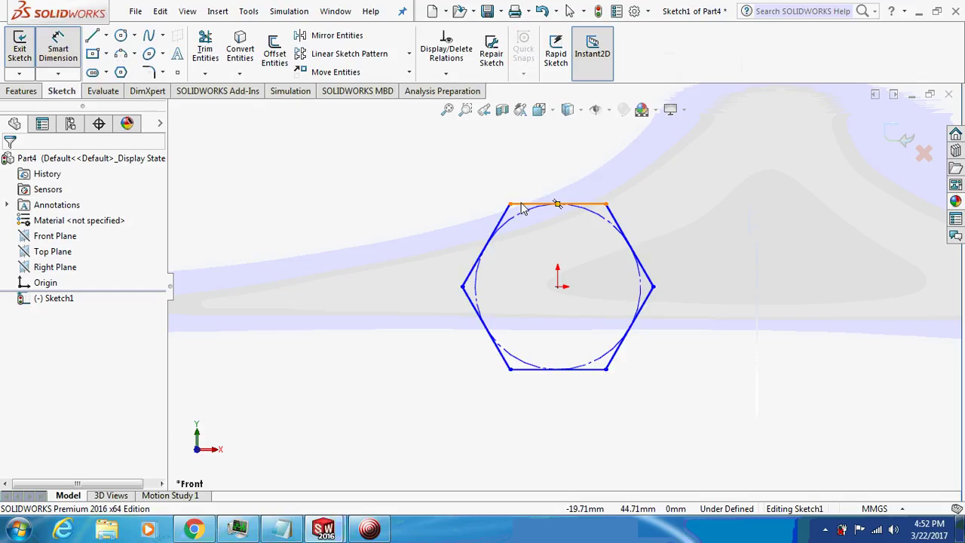
{"action": "left_click", "coordinate": [521, 205]}
{"action": "left_click", "coordinate": [555, 369]}
{"action": "left_click", "coordinate": [277, 315]}
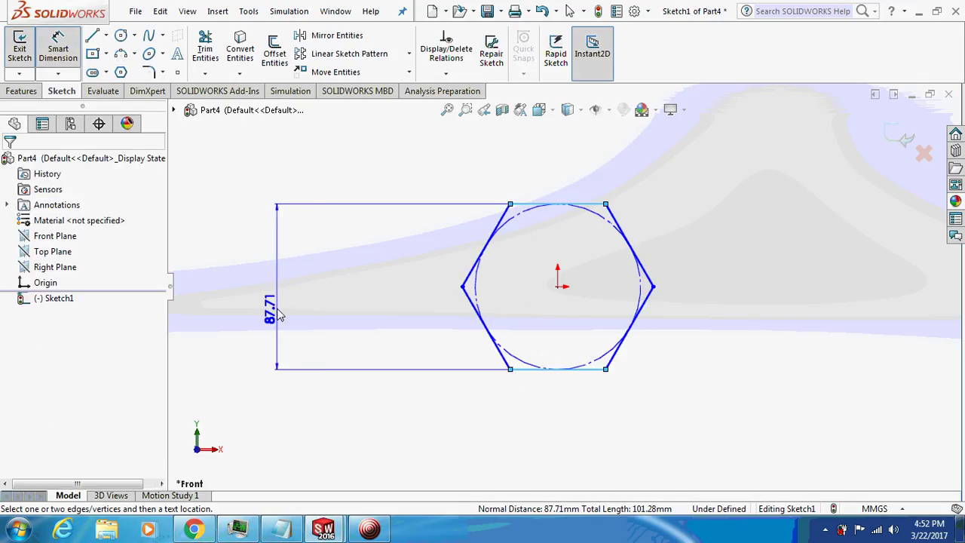
{"action": "type", "text": "13"}
{"action": "key", "text": "Return"}
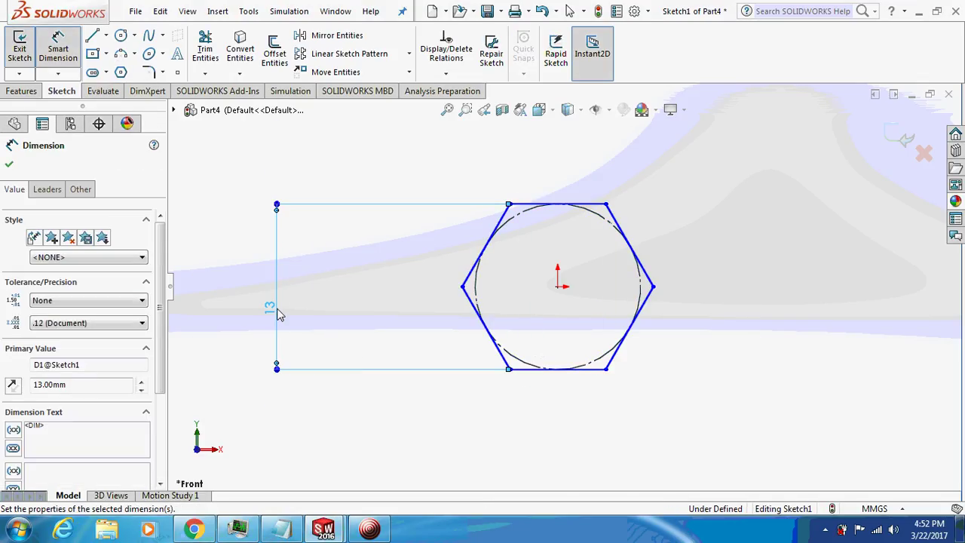
Extrude the hexagon sketch as a blind boss with a depth of 5 mm.
{"action": "left_click", "coordinate": [23, 91]}
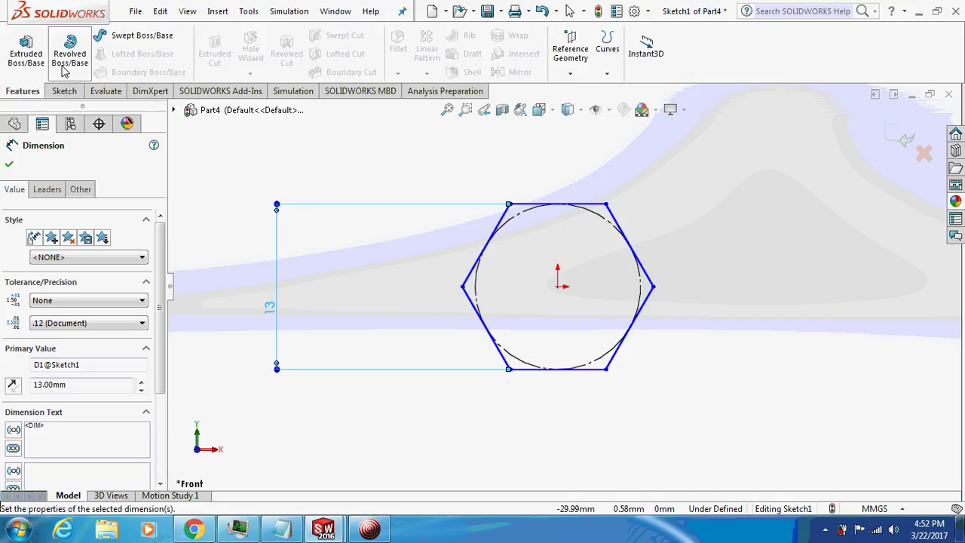
{"action": "left_click", "coordinate": [36, 61]}
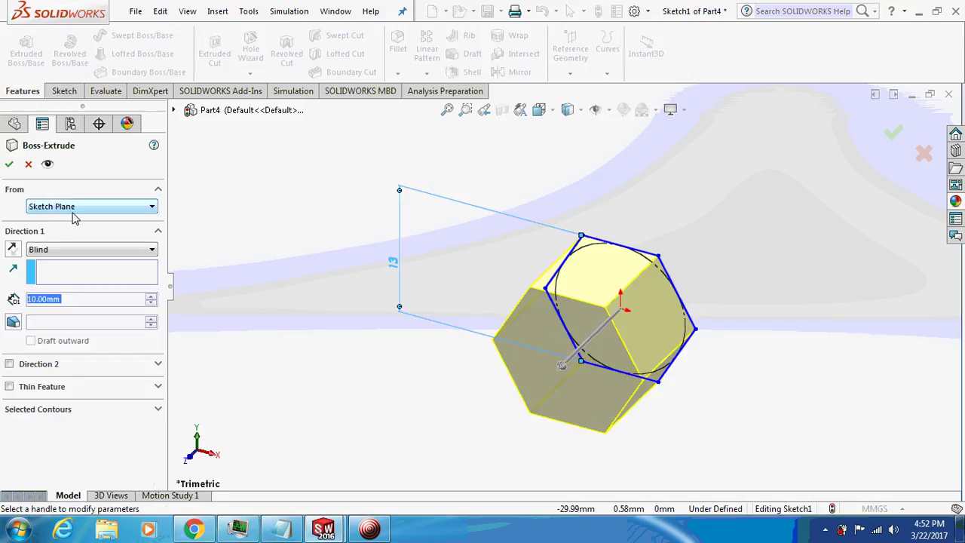
{"action": "type", "text": "5"}
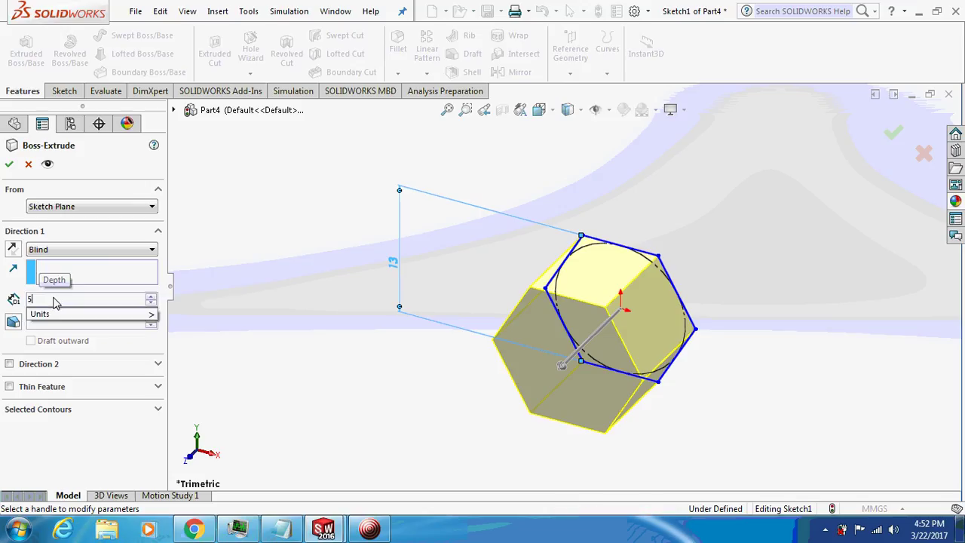
{"action": "key", "text": "Return"}
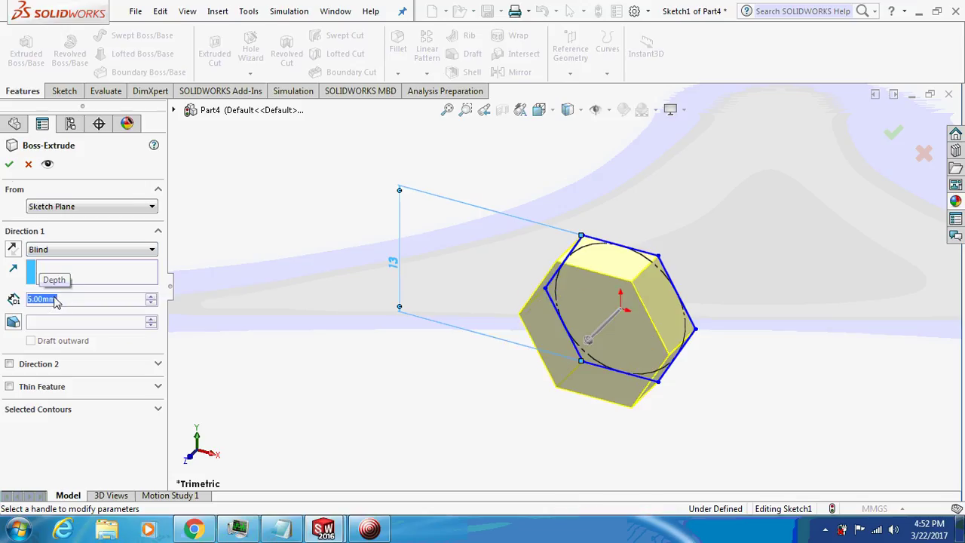
{"action": "left_click", "coordinate": [9, 165]}
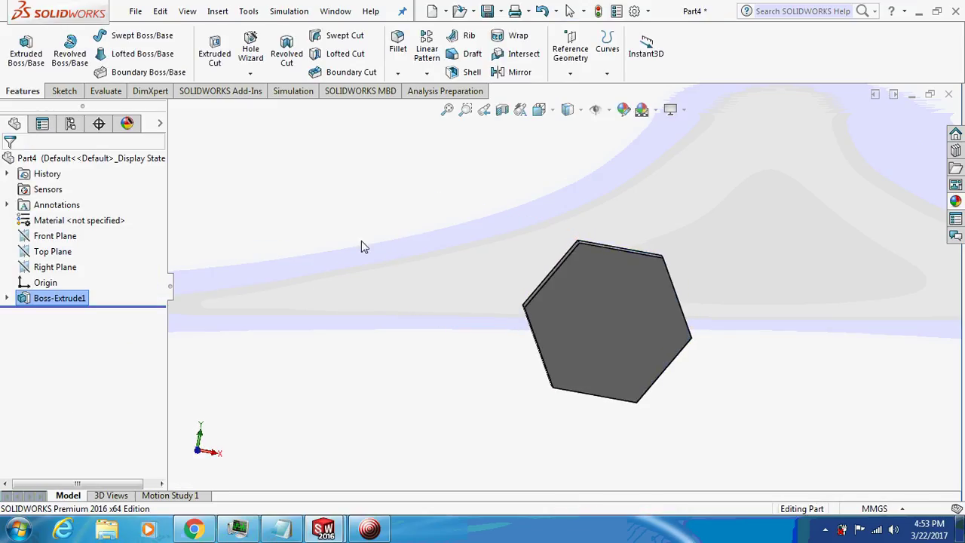
{"action": "left_click", "coordinate": [595, 320]}
{"action": "right_click", "coordinate": [594, 320]}
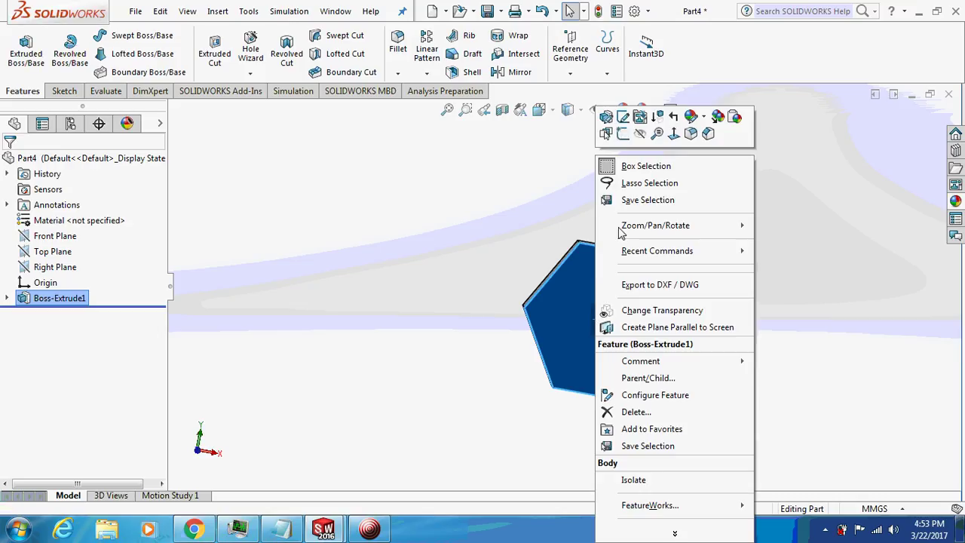
{"action": "left_click", "coordinate": [295, 249]}
{"action": "key", "text": "ctrl+7"}
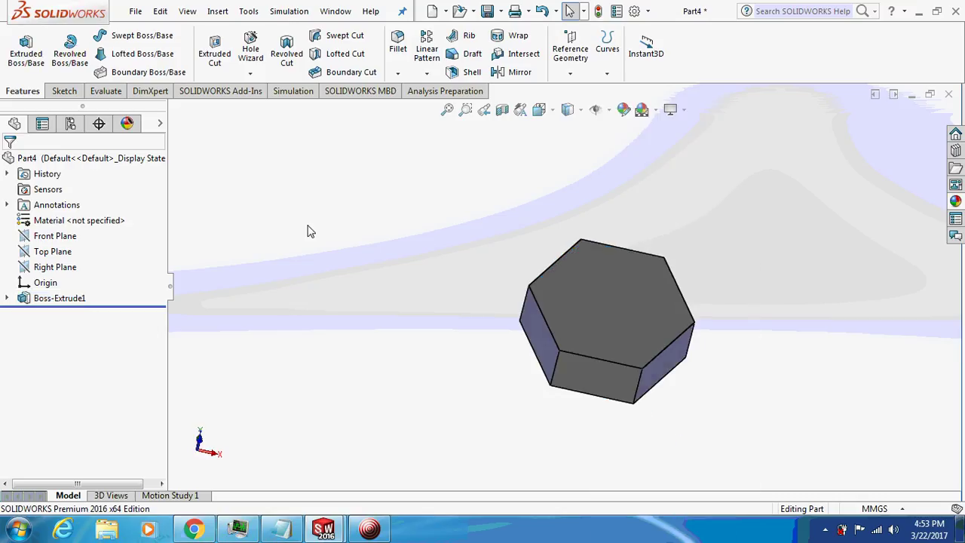
{"action": "middle_click_drag", "start_coordinate": [349, 260], "coordinate": [349, 209]}
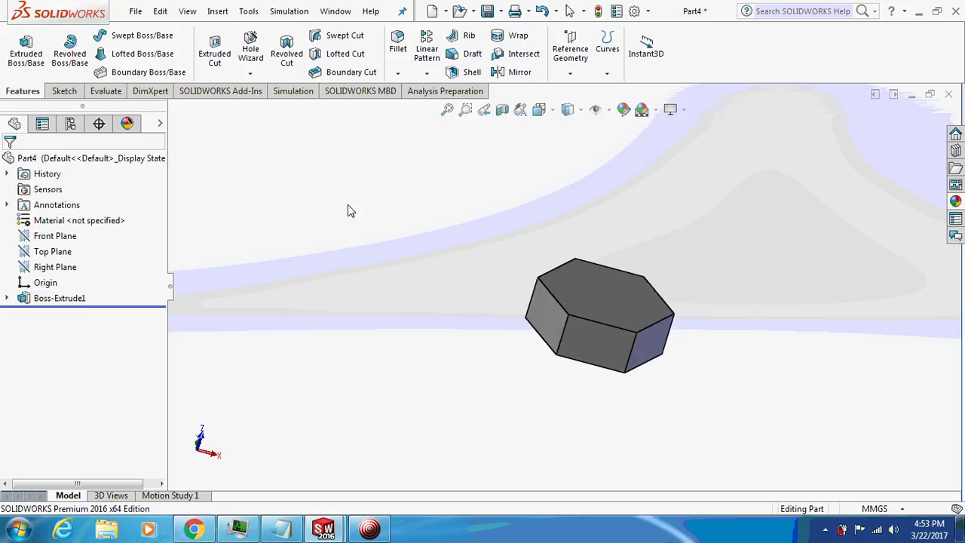
{"action": "left_click", "coordinate": [52, 253]}
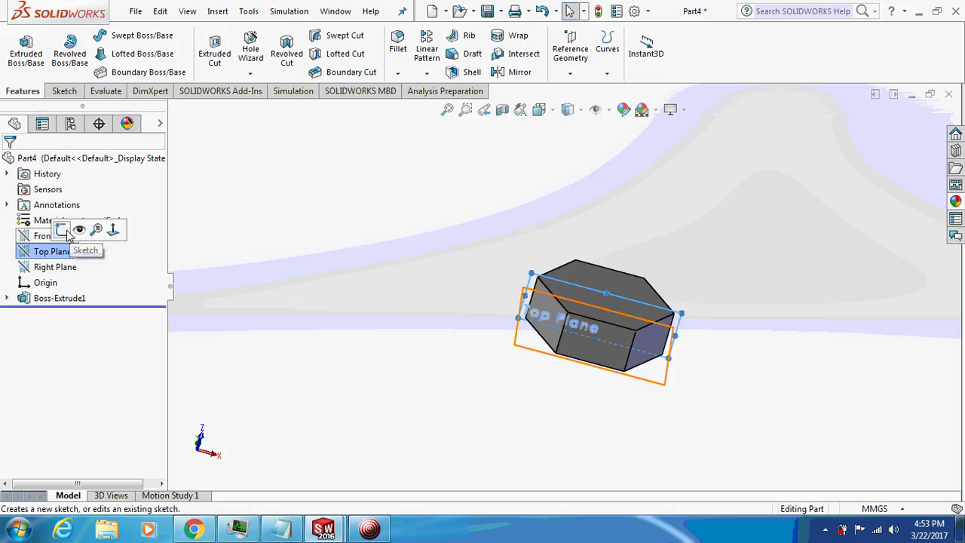
{"action": "left_click", "coordinate": [62, 230]}
{"action": "right_click", "coordinate": [64, 251]}
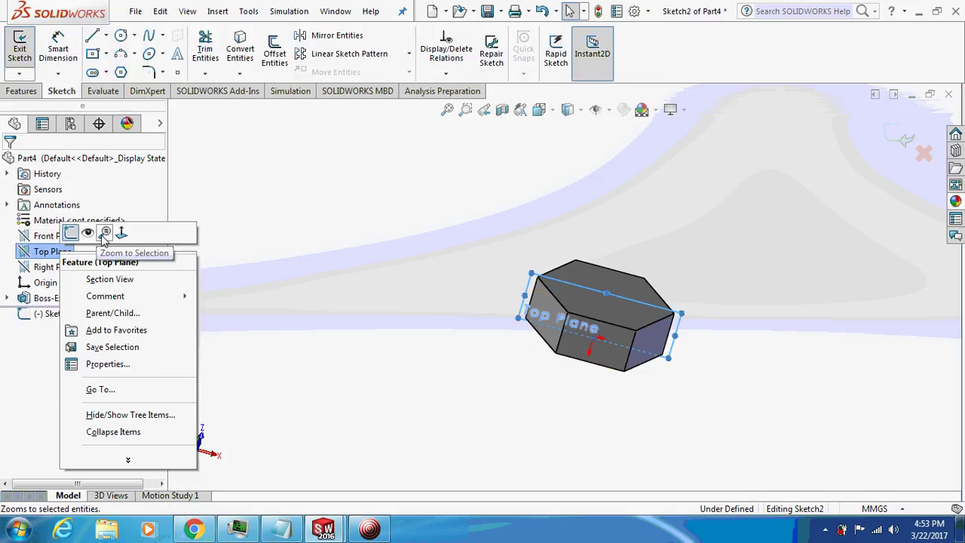
{"action": "left_click", "coordinate": [101, 229]}
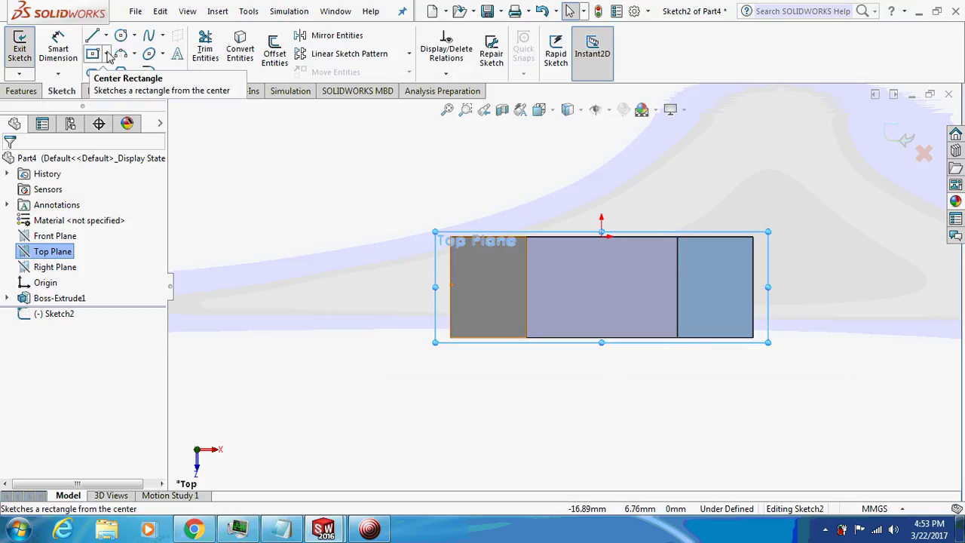
{"action": "left_click", "coordinate": [898, 135]}
Start a sketch on the back hexagonal face of the extrusion and orient the view normal to it.
{"action": "right_click", "coordinate": [614, 297]}
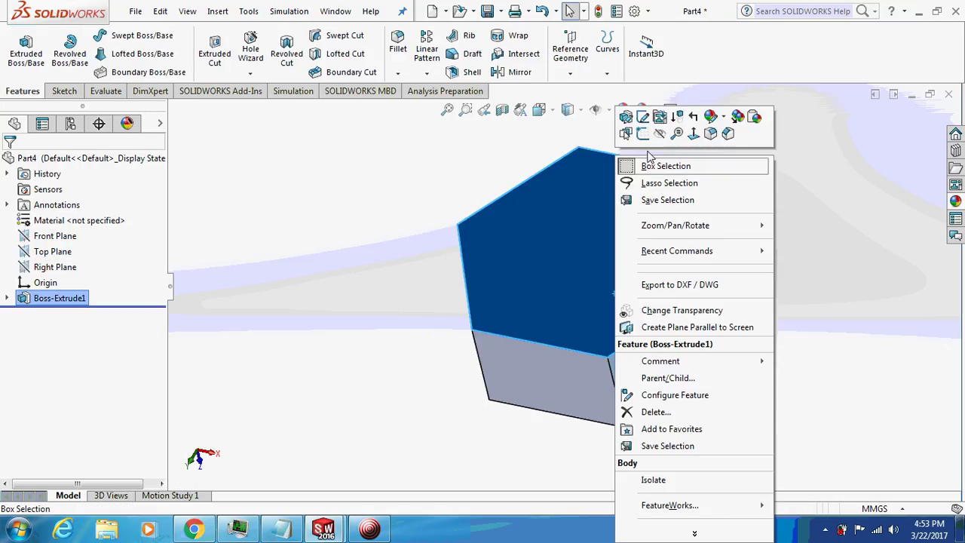
{"action": "left_click", "coordinate": [649, 133]}
{"action": "right_click", "coordinate": [587, 257]}
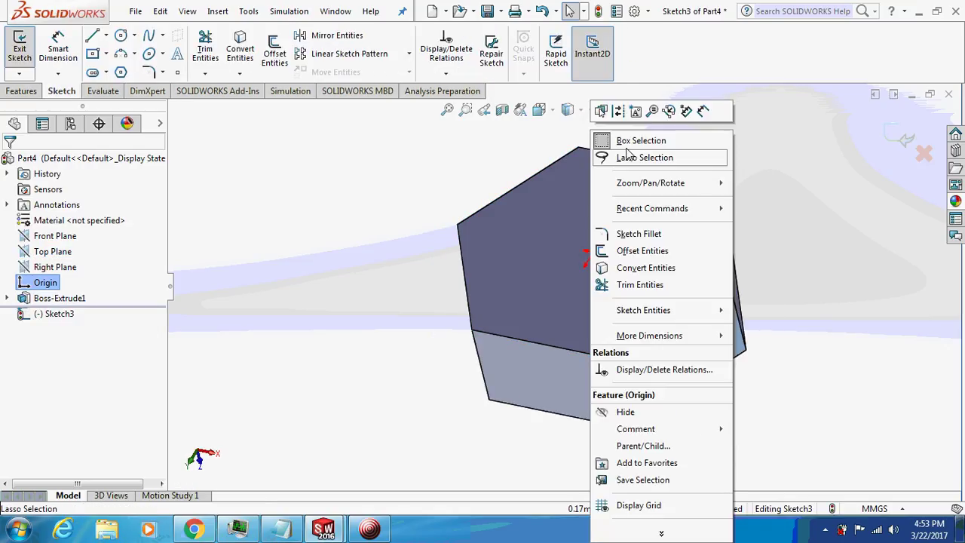
{"action": "right_click", "coordinate": [35, 315]}
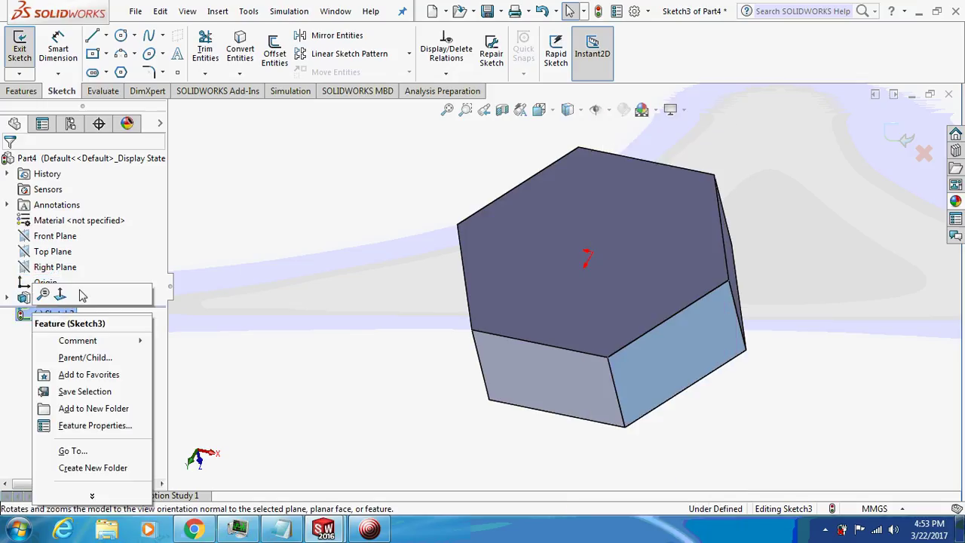
{"action": "left_click", "coordinate": [62, 292]}
Sketch a circle about 11.02 mm in diameter on the hexagonal face, centred on the origin.
{"action": "left_click", "coordinate": [123, 53]}
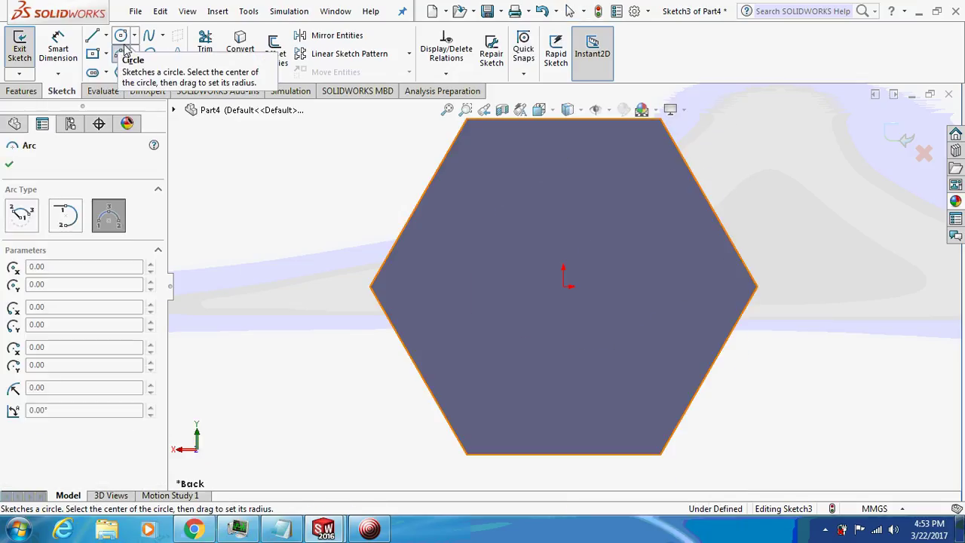
{"action": "left_click", "coordinate": [122, 35]}
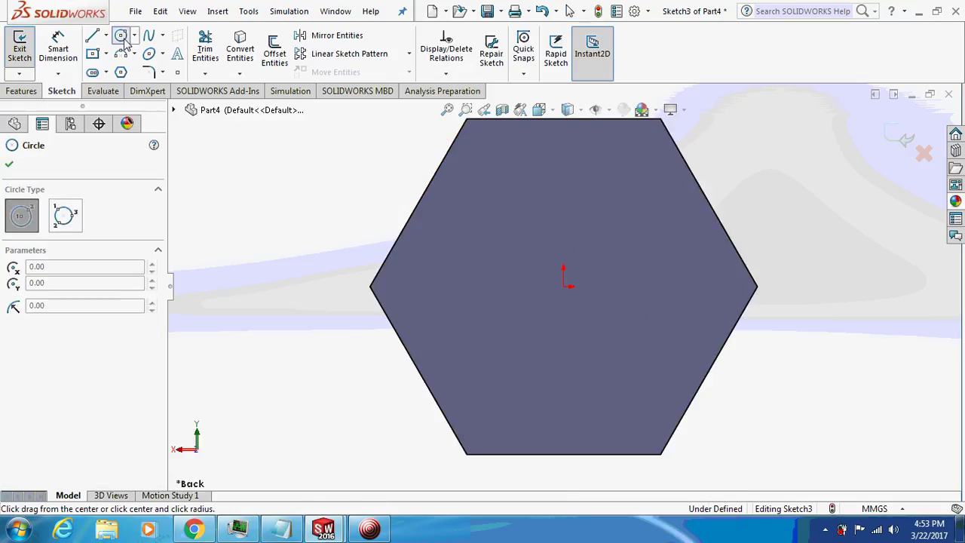
{"action": "left_click", "coordinate": [569, 290]}
{"action": "left_click", "coordinate": [696, 330]}
{"action": "key", "text": "Escape"}
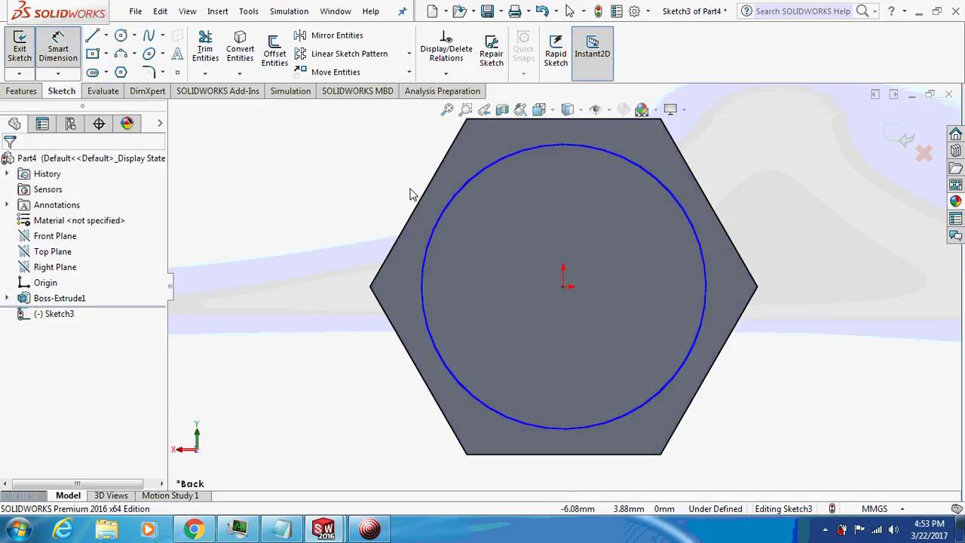
Dimension the circle's diameter and set it to 11 mm.
{"action": "left_click", "coordinate": [463, 188]}
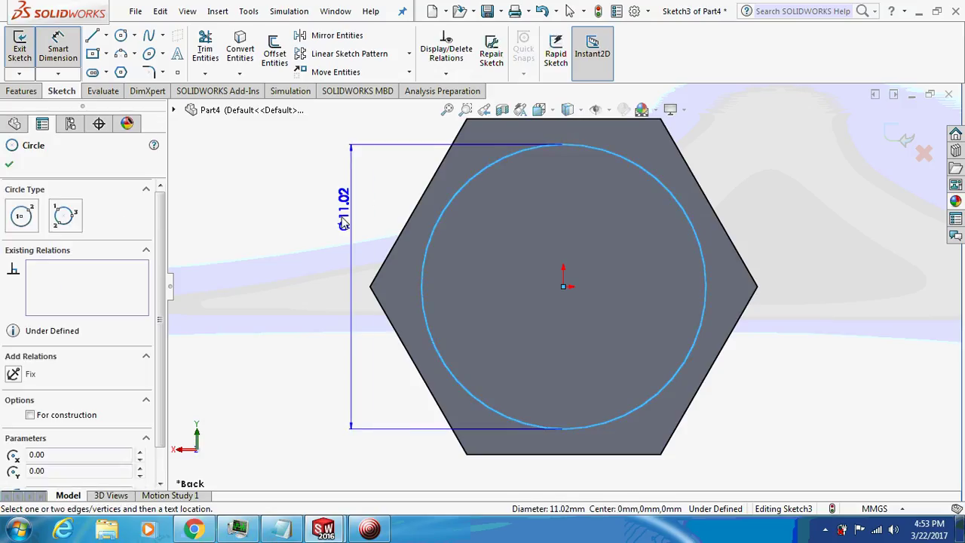
{"action": "left_click", "coordinate": [337, 225]}
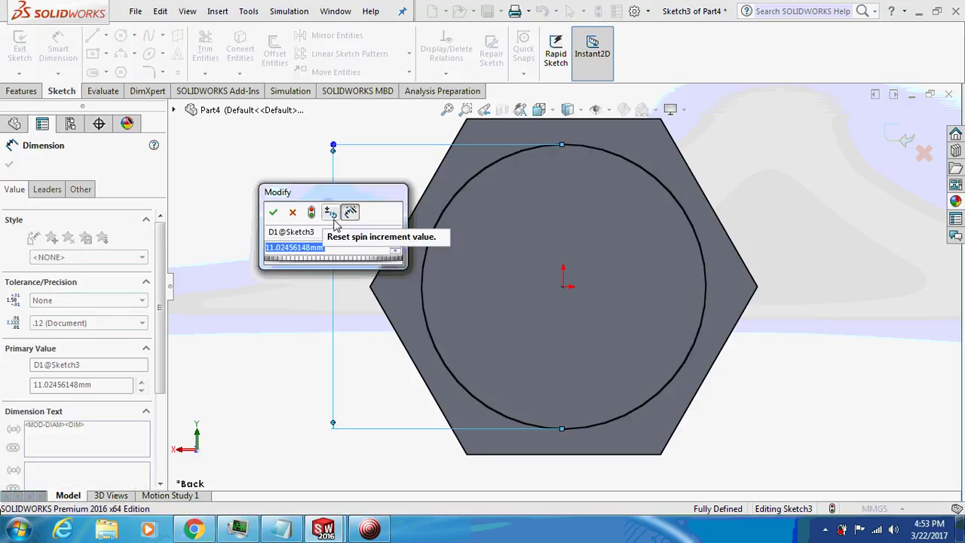
{"action": "type", "text": "11"}
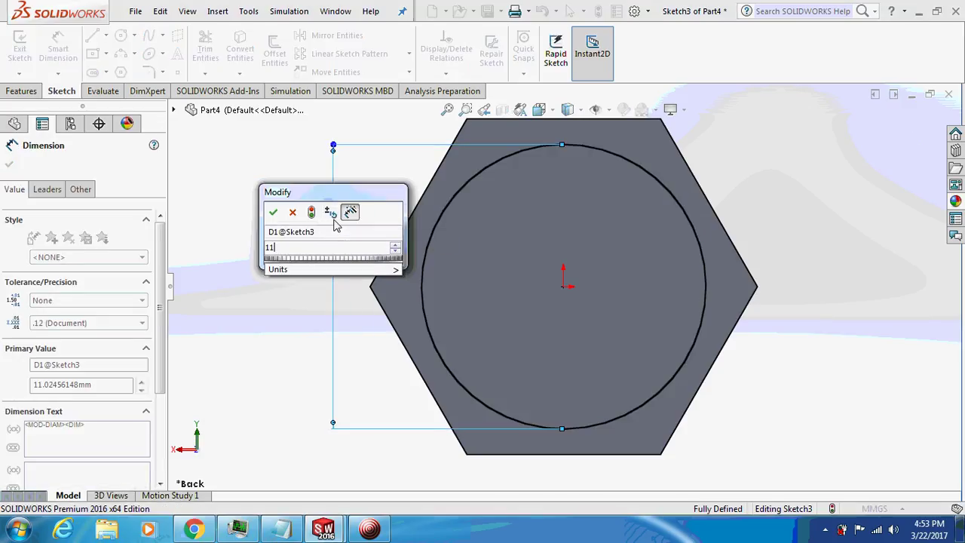
{"action": "key", "text": "Return"}
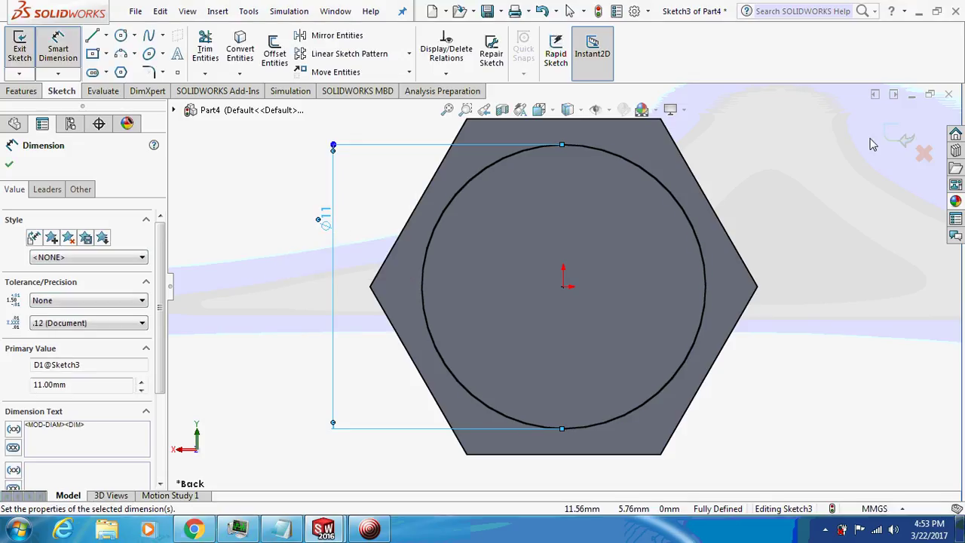
Extrude the circle 5 mm outward from the hexagonal face as a blind boss merged with the body.
{"action": "left_click", "coordinate": [18, 90]}
{"action": "left_click", "coordinate": [26, 49]}
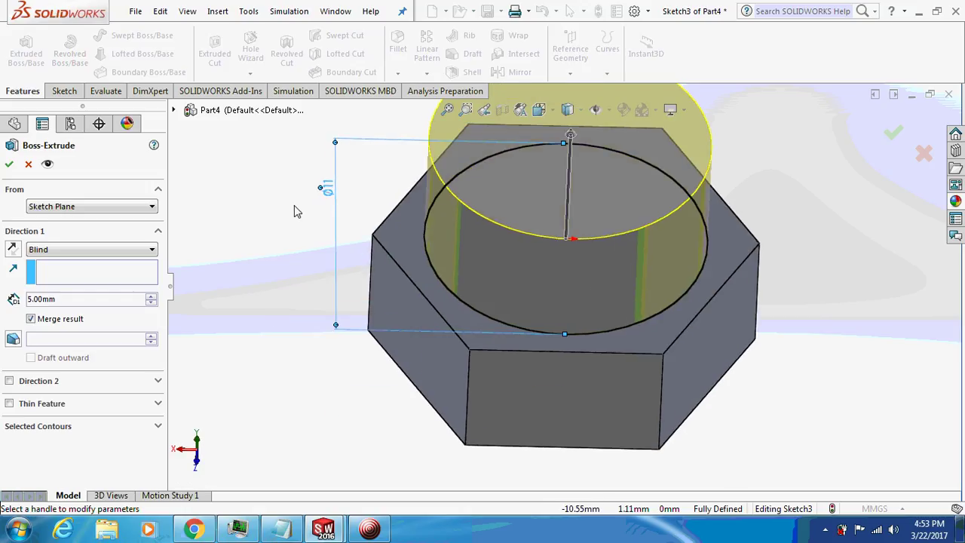
{"action": "left_click", "coordinate": [9, 165]}
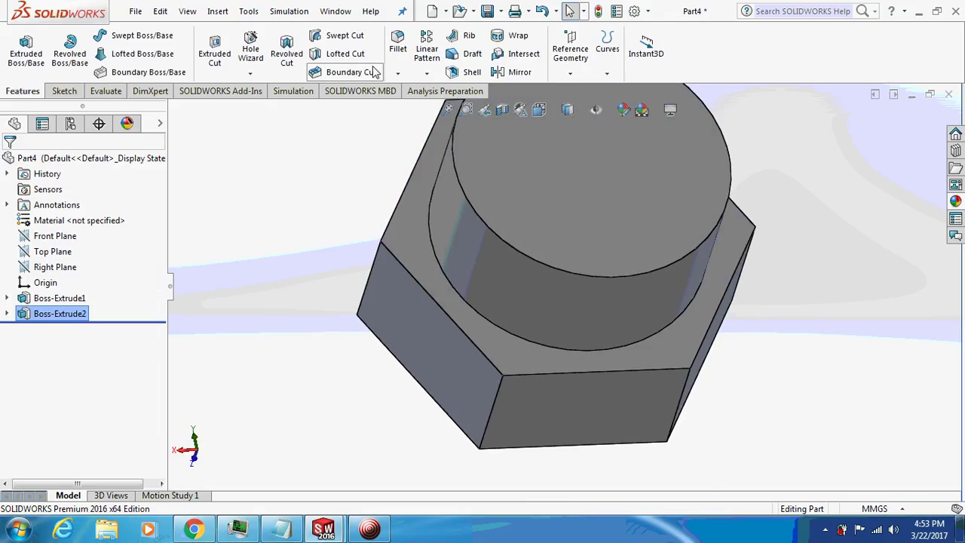
Fillet the circular edge where the cylindrical boss meets the hexagonal face with a 1 mm radius.
{"action": "left_click", "coordinate": [397, 47]}
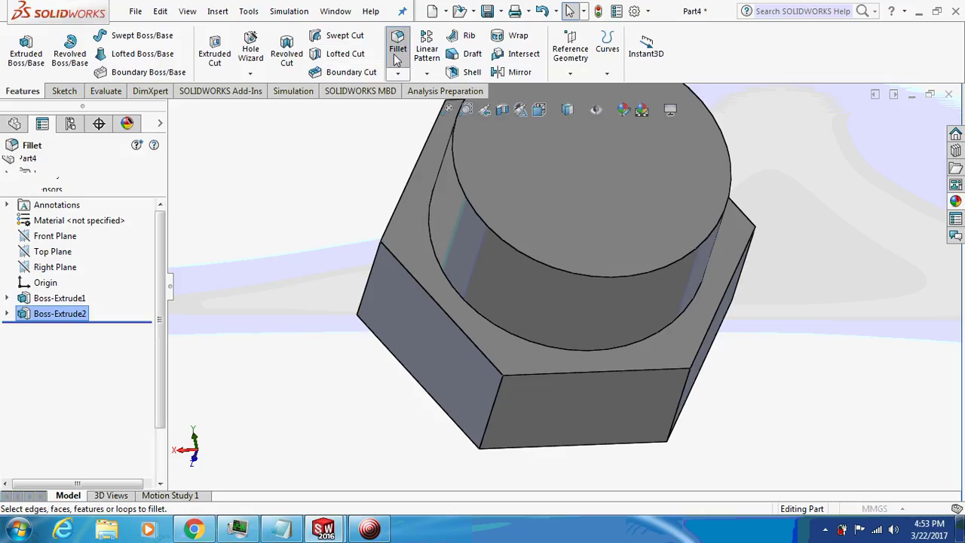
{"action": "left_click", "coordinate": [430, 214]}
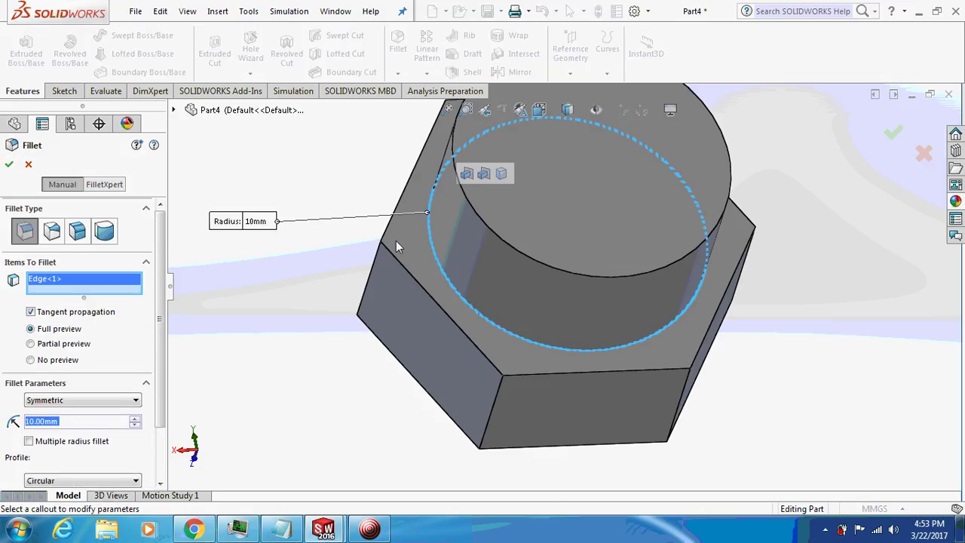
{"action": "type", "text": "1"}
{"action": "key", "text": "Return"}
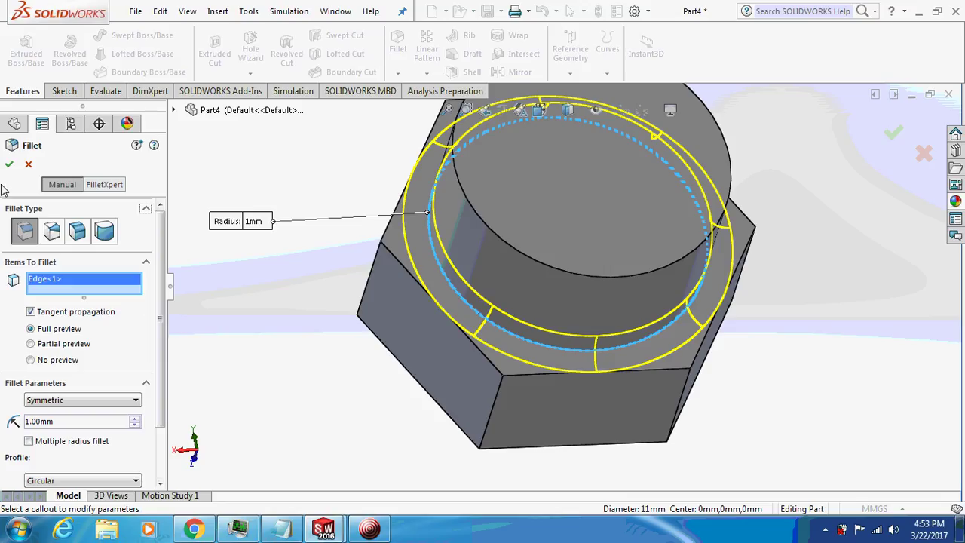
{"action": "left_click", "coordinate": [8, 165]}
Start a sketch on the boss's end face and draw a circle about 7.52 mm in diameter centred on the origin.
{"action": "middle_click_drag", "start_coordinate": [233, 329], "coordinate": [596, 178]}
{"action": "right_click", "coordinate": [644, 165]}
{"action": "left_click", "coordinate": [672, 133]}
{"action": "scroll", "coordinate": [652, 177], "scroll_direction": "up", "scroll_amount": 5}
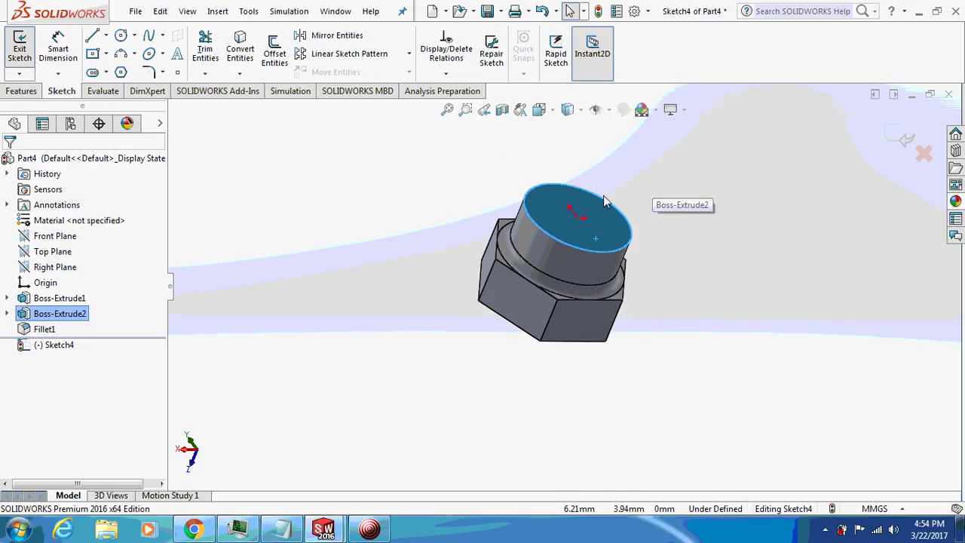
{"action": "left_click", "coordinate": [121, 36]}
{"action": "left_click", "coordinate": [572, 224]}
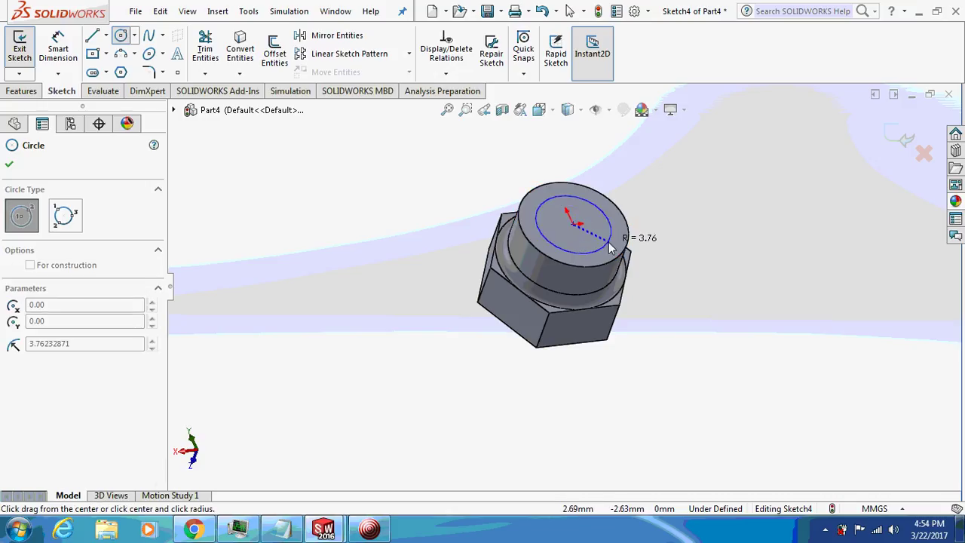
{"action": "left_click", "coordinate": [607, 205]}
{"action": "key", "text": "Escape"}
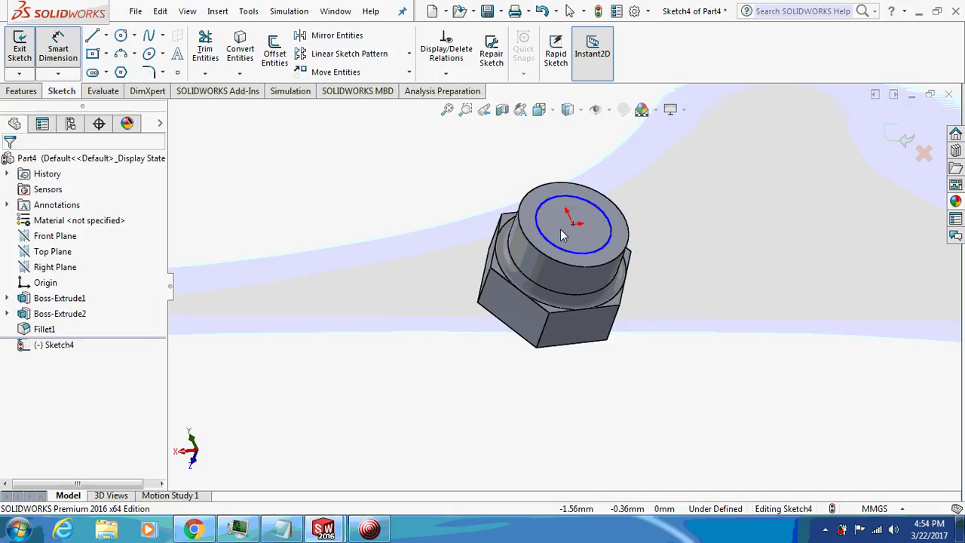
Dimension the circle's diameter and set it to 8 mm.
{"action": "left_click", "coordinate": [553, 245]}
{"action": "key", "text": "d"}
{"action": "left_click", "coordinate": [459, 252]}
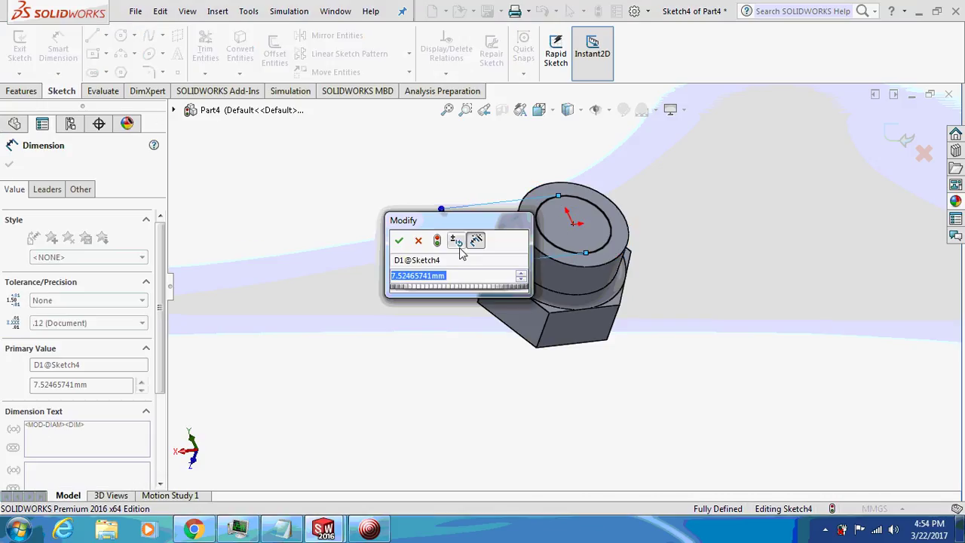
{"action": "type", "text": "8"}
{"action": "key", "text": "Return"}
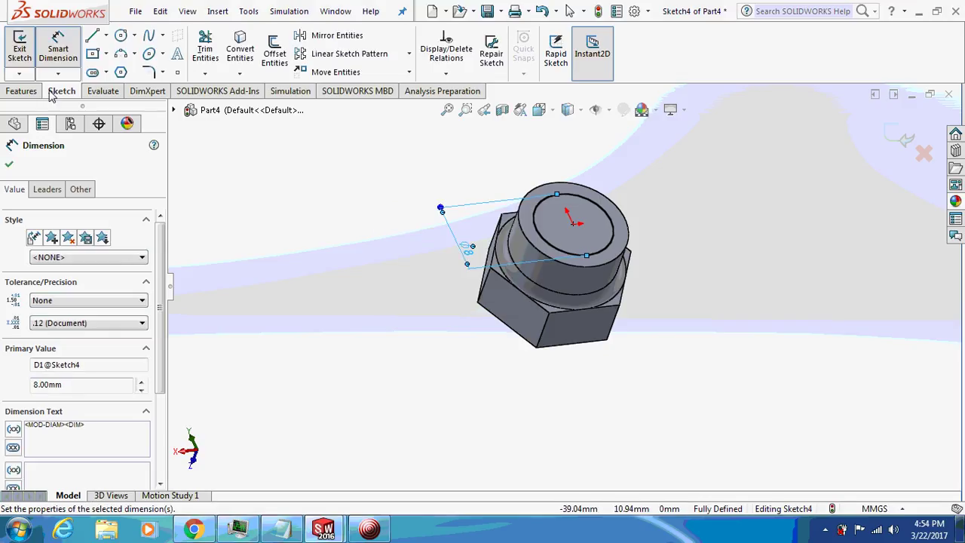
Cut-extrude the 8 mm circle Through All to bore a hole through the boss and hexagonal base.
{"action": "left_click", "coordinate": [23, 91]}
{"action": "left_click", "coordinate": [203, 61]}
{"action": "left_click", "coordinate": [129, 249]}
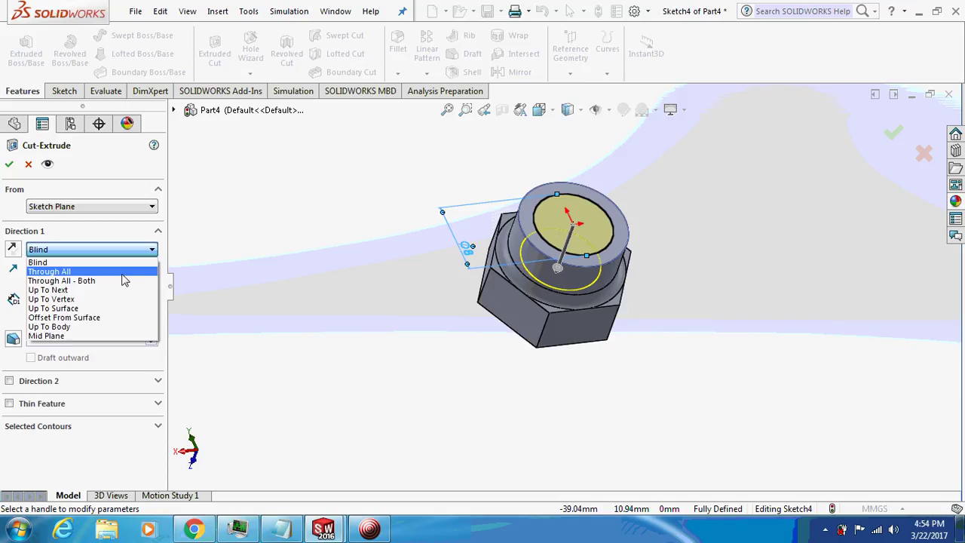
{"action": "left_click", "coordinate": [124, 277]}
{"action": "left_click", "coordinate": [11, 165]}
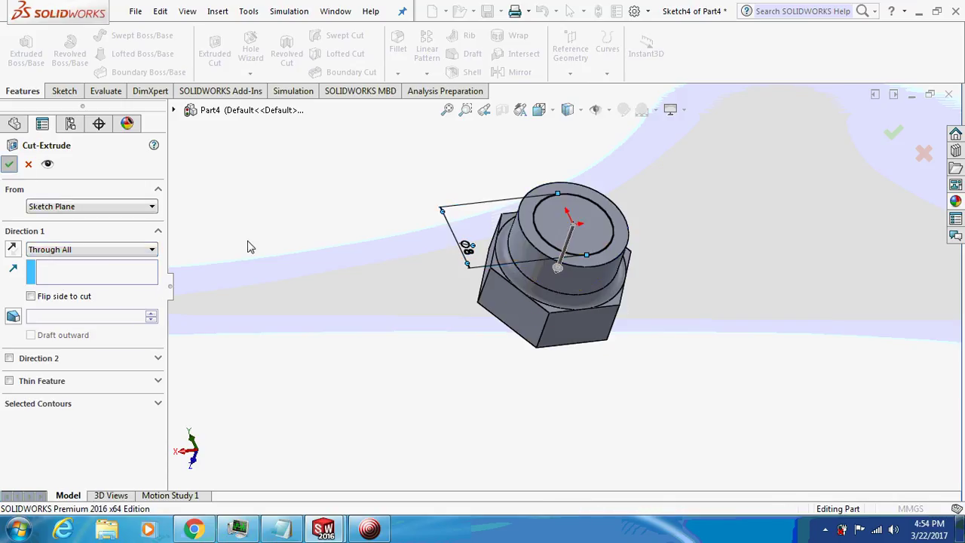
Start a sketch on the boss's ring-shaped end face and convert its inner and outer circular edges into sketch entities.
{"action": "left_click", "coordinate": [519, 206]}
{"action": "right_click", "coordinate": [519, 205]}
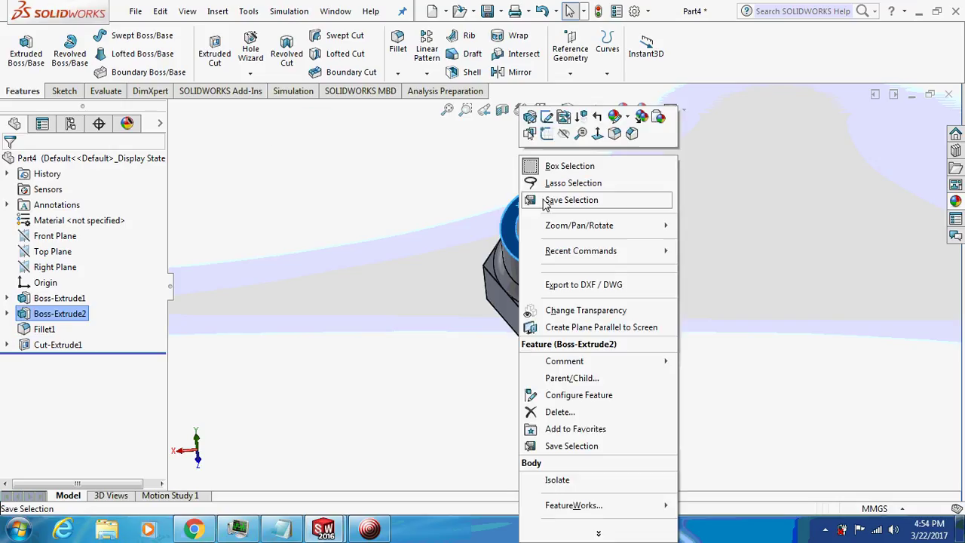
{"action": "left_click", "coordinate": [547, 135]}
{"action": "left_click", "coordinate": [527, 193]}
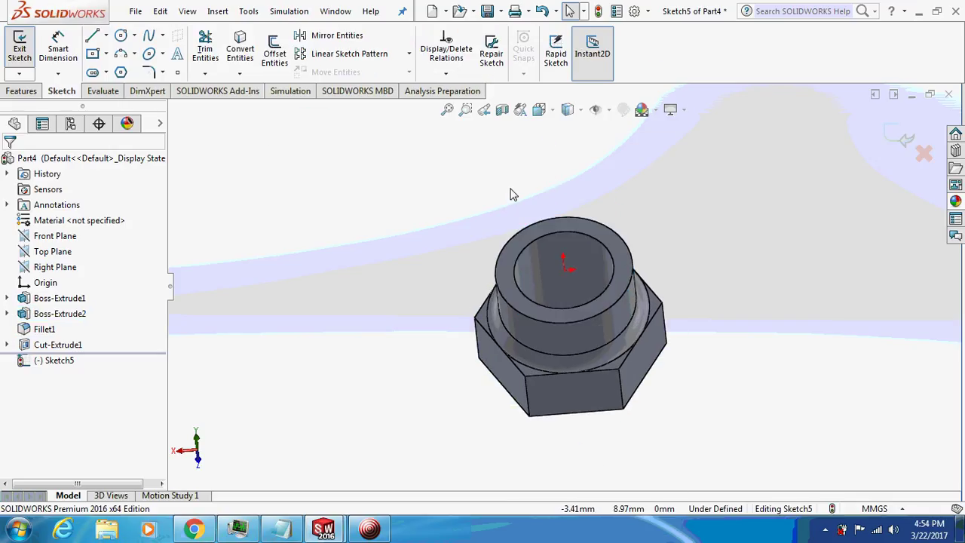
{"action": "left_click", "coordinate": [239, 50]}
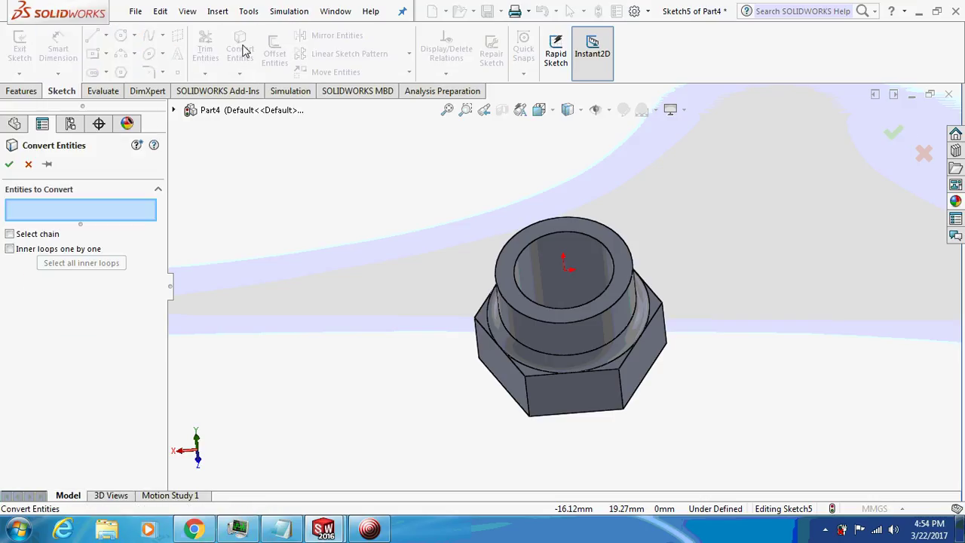
{"action": "left_click", "coordinate": [532, 305]}
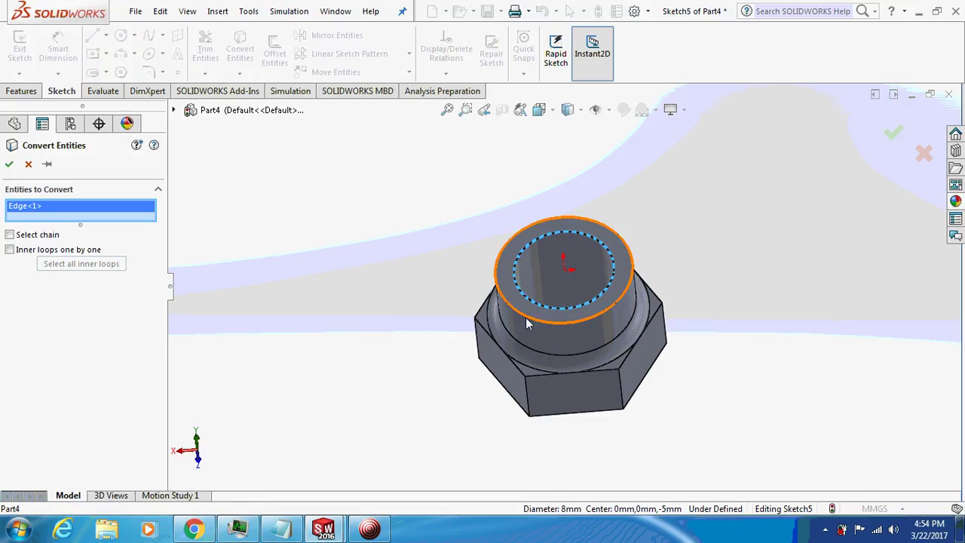
{"action": "left_click", "coordinate": [528, 323]}
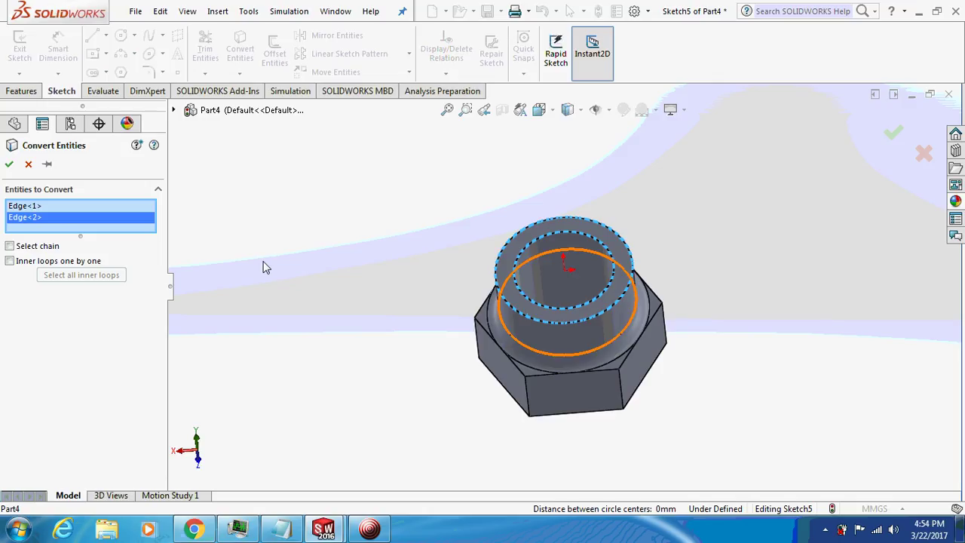
{"action": "left_click", "coordinate": [10, 166]}
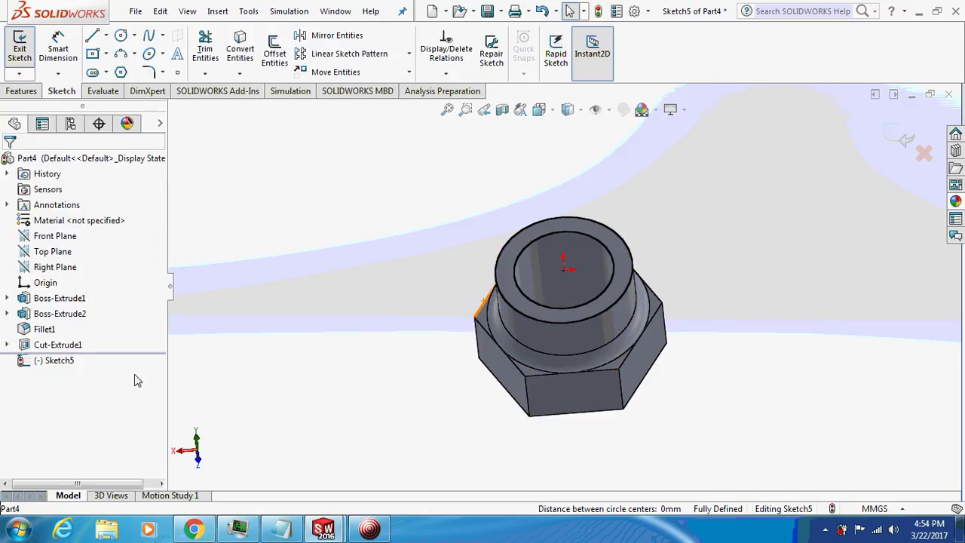
Orient the view normal to the sketch and draw a vertical centreline from the origin down past the hexagon's lower edge.
{"action": "right_click", "coordinate": [54, 362]}
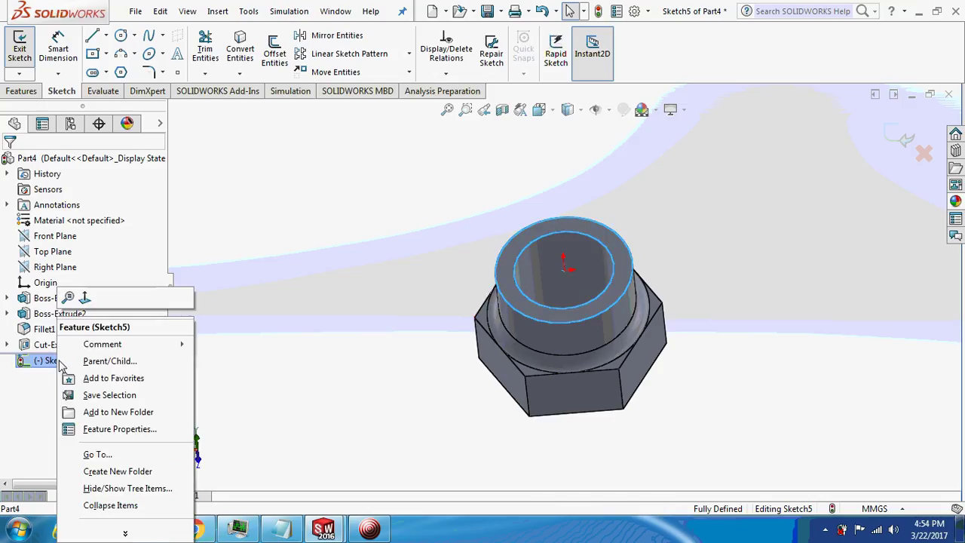
{"action": "left_click", "coordinate": [84, 298]}
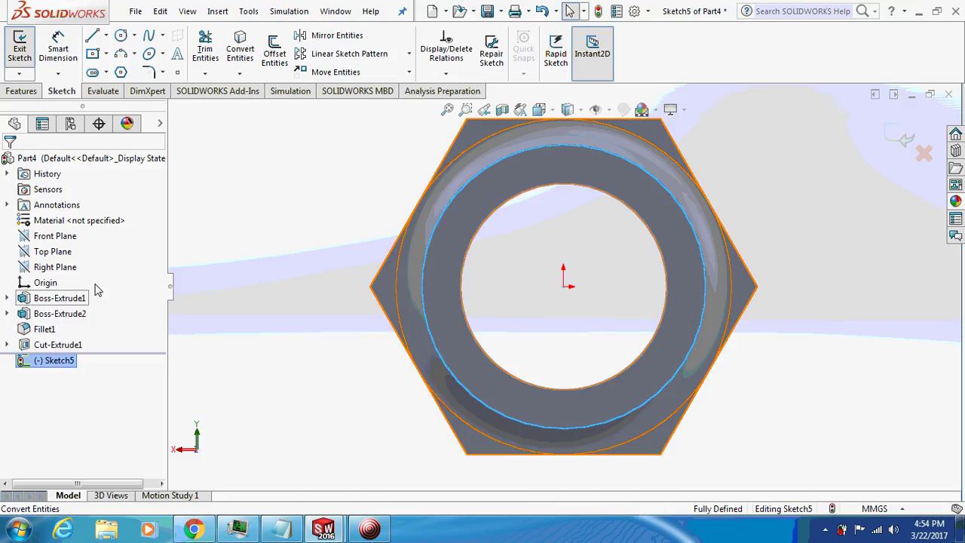
{"action": "left_click", "coordinate": [106, 36]}
{"action": "left_click", "coordinate": [123, 69]}
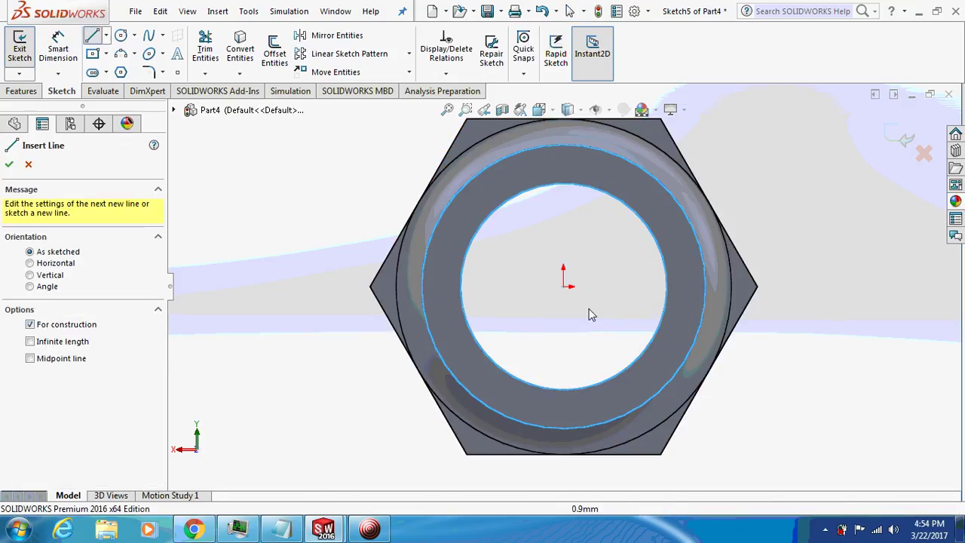
{"action": "left_click", "coordinate": [563, 286]}
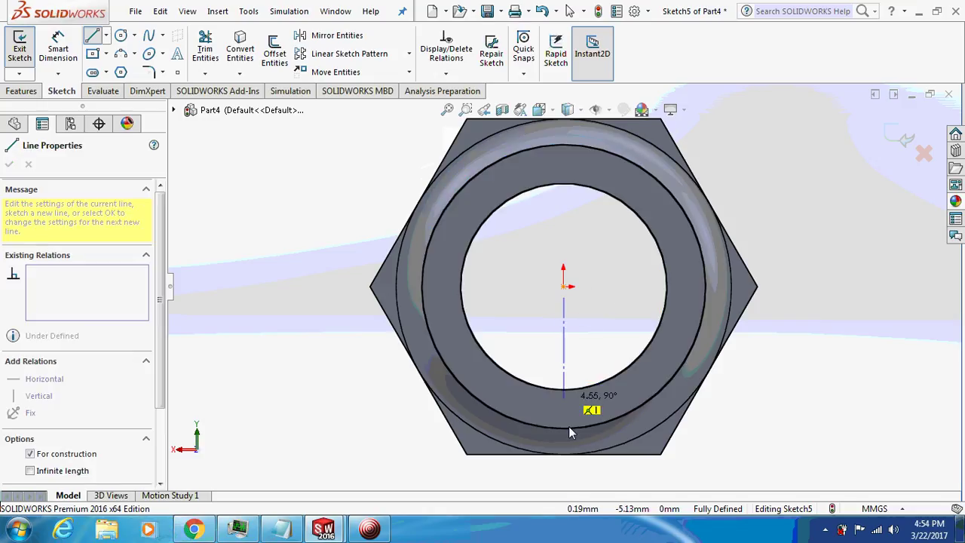
{"action": "left_click", "coordinate": [563, 471]}
{"action": "key", "text": "Escape"}
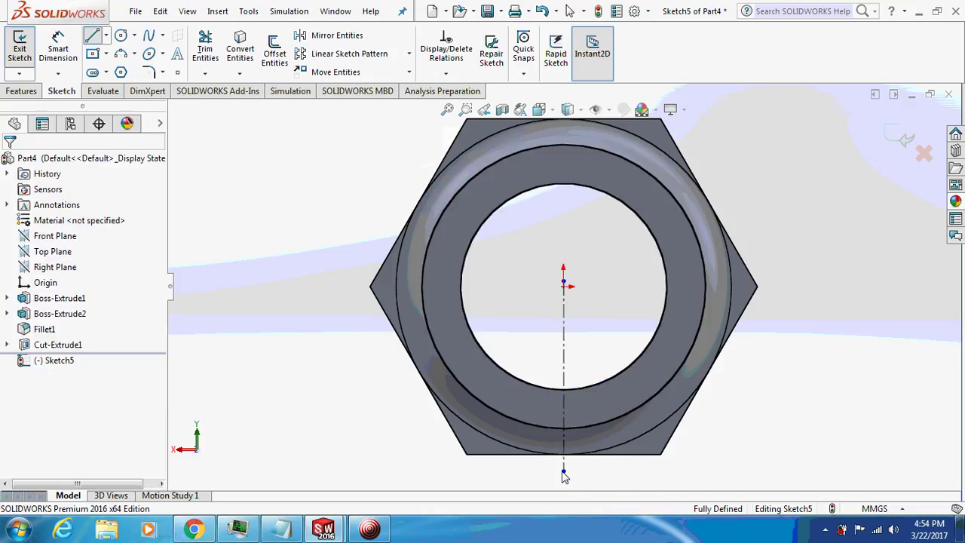
{"action": "left_click", "coordinate": [94, 37]}
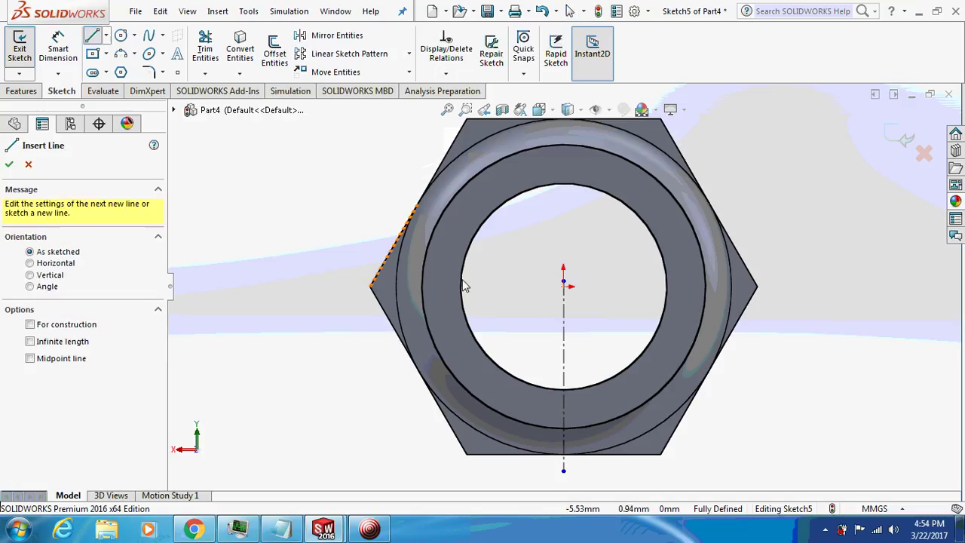
{"action": "left_click", "coordinate": [566, 288]}
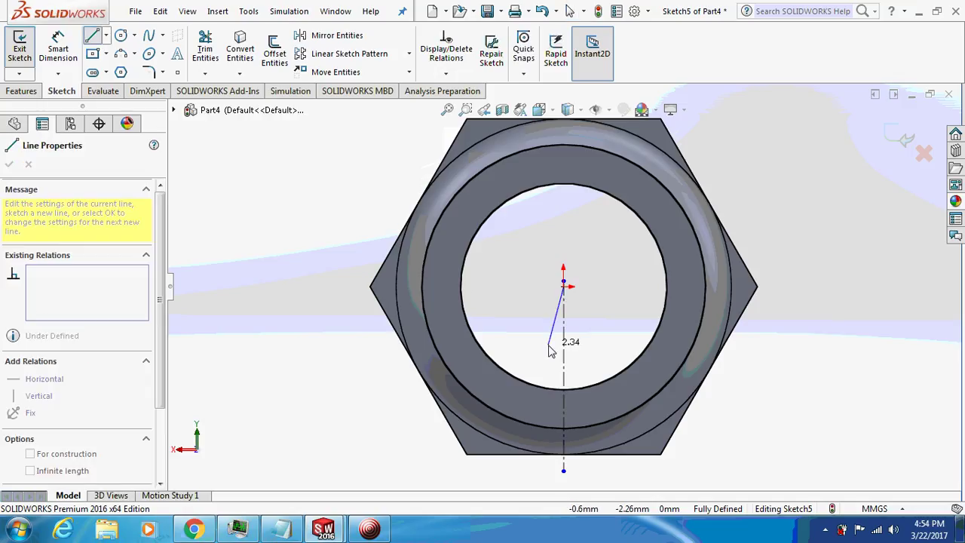
{"action": "key", "text": "Escape"}
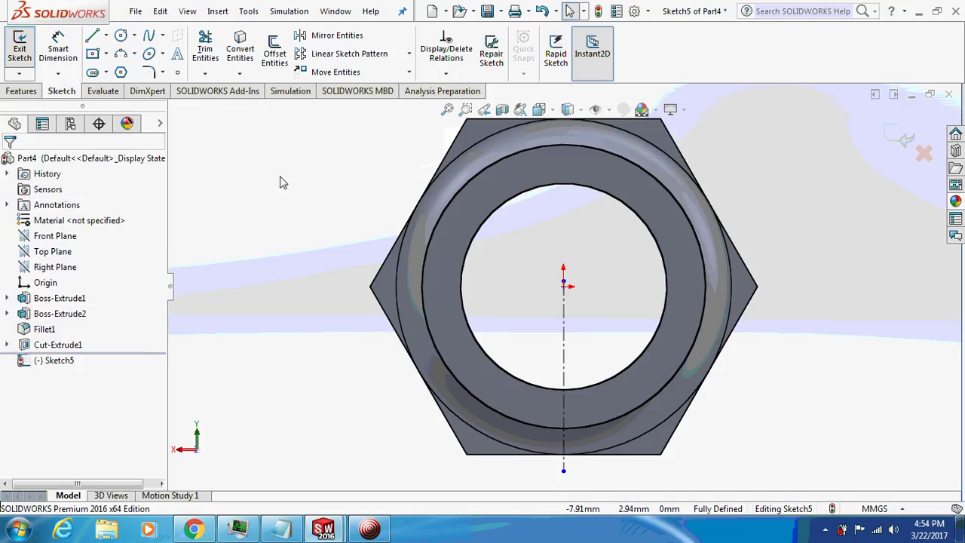
Sketch a slanted line about 7.26 mm long from the origin down past the hexagon's lower edge, left of the centreline.
{"action": "left_click", "coordinate": [93, 37]}
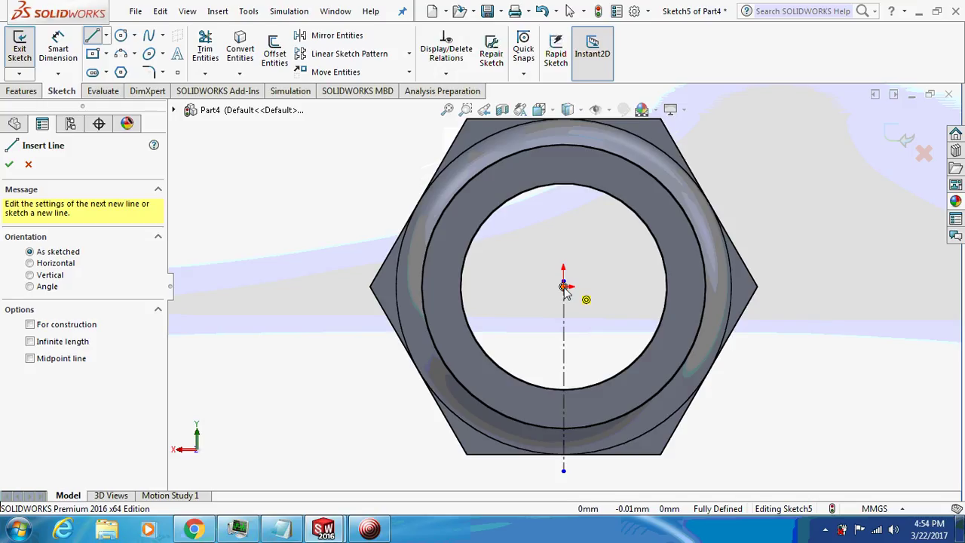
{"action": "left_click_drag", "start_coordinate": [563, 287], "coordinate": [528, 471]}
{"action": "key", "text": "Escape"}
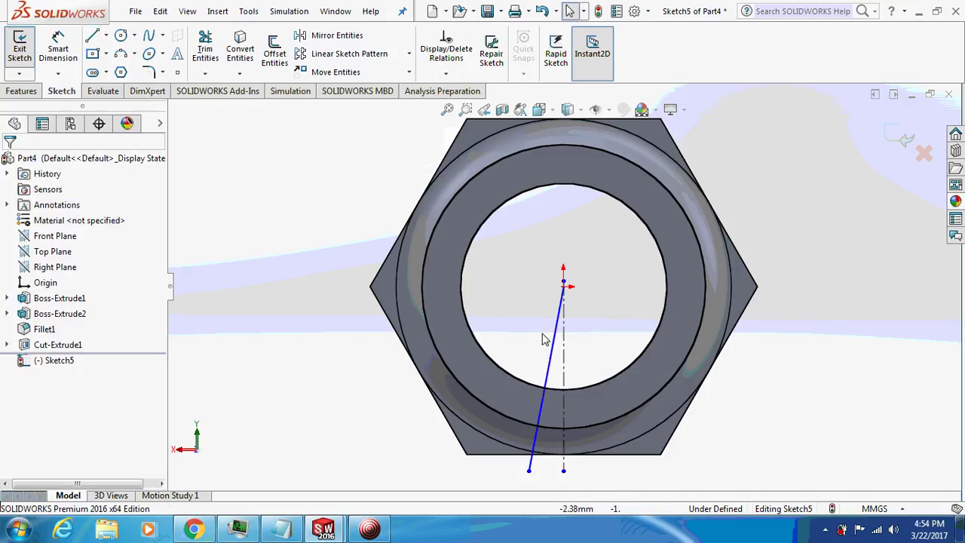
Dimension the angle between the slanted line and the vertical centreline and set it to 10 degrees.
{"action": "left_click", "coordinate": [555, 352]}
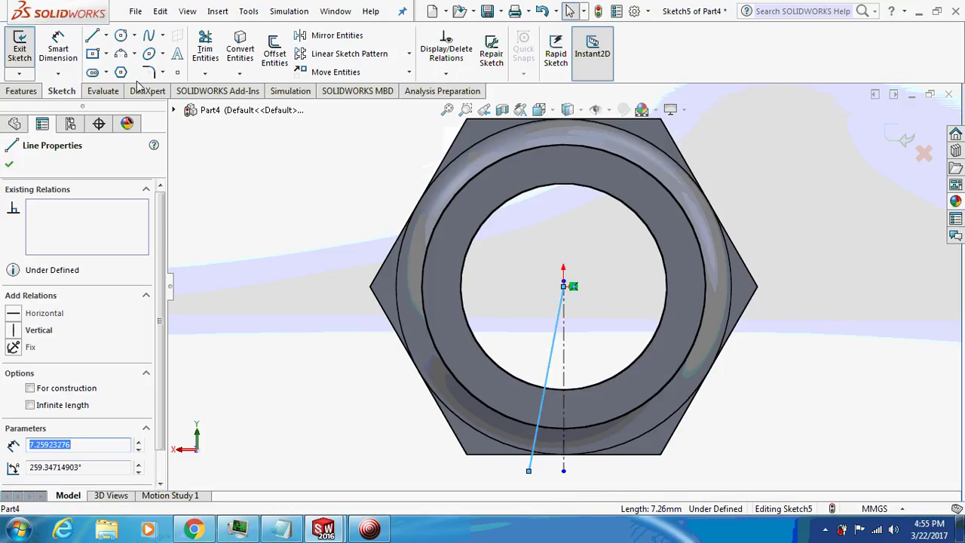
{"action": "left_click", "coordinate": [72, 47]}
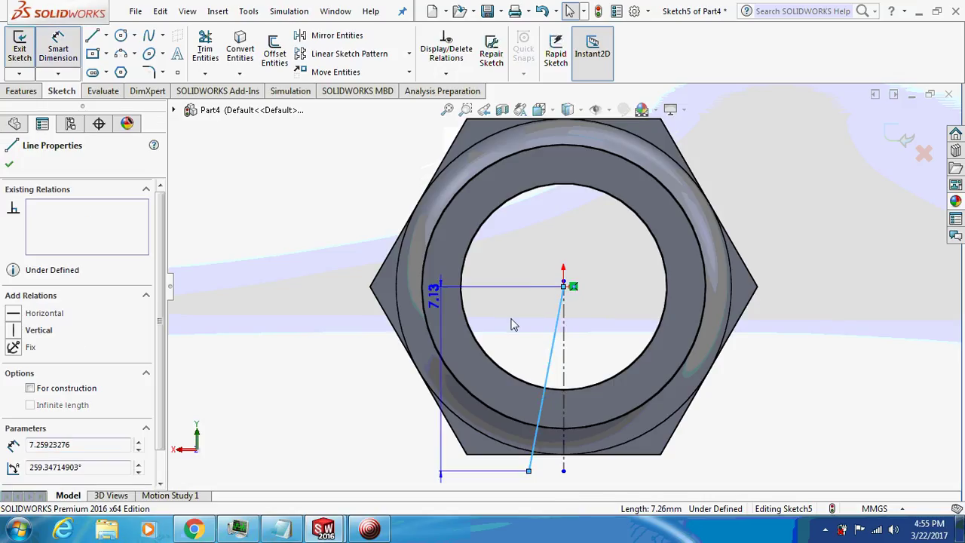
{"action": "left_click", "coordinate": [564, 350]}
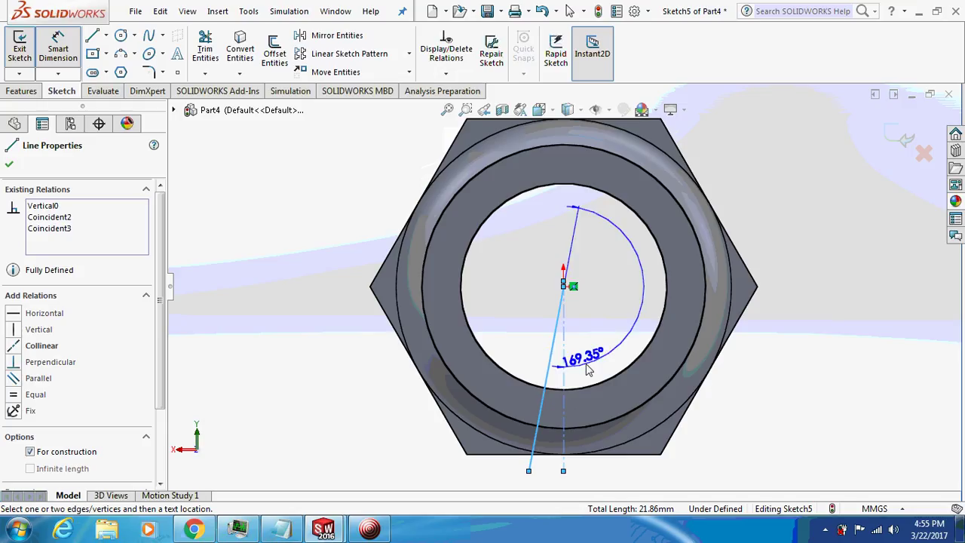
{"action": "left_click", "coordinate": [559, 382]}
{"action": "type", "text": "10"}
{"action": "key", "text": "Return"}
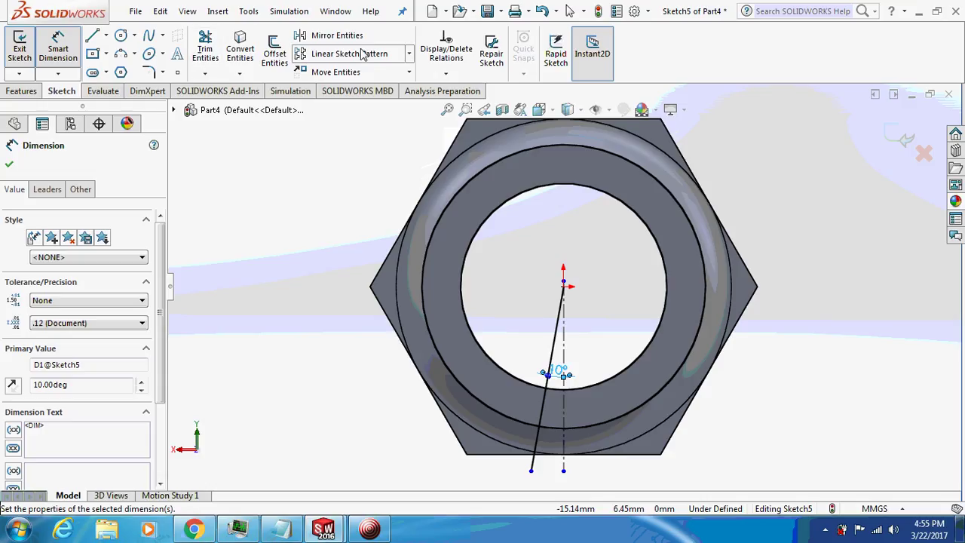
Mirror the slanted line about the vertical centreline, keeping the original as a copy.
{"action": "left_click", "coordinate": [337, 36]}
{"action": "mouse_move", "coordinate": [493, 208]}
{"action": "left_mouse_down"}
{"action": "mouse_move", "coordinate": [508, 313]}
{"action": "mouse_move", "coordinate": [665, 511]}
{"action": "left_mouse_up"}
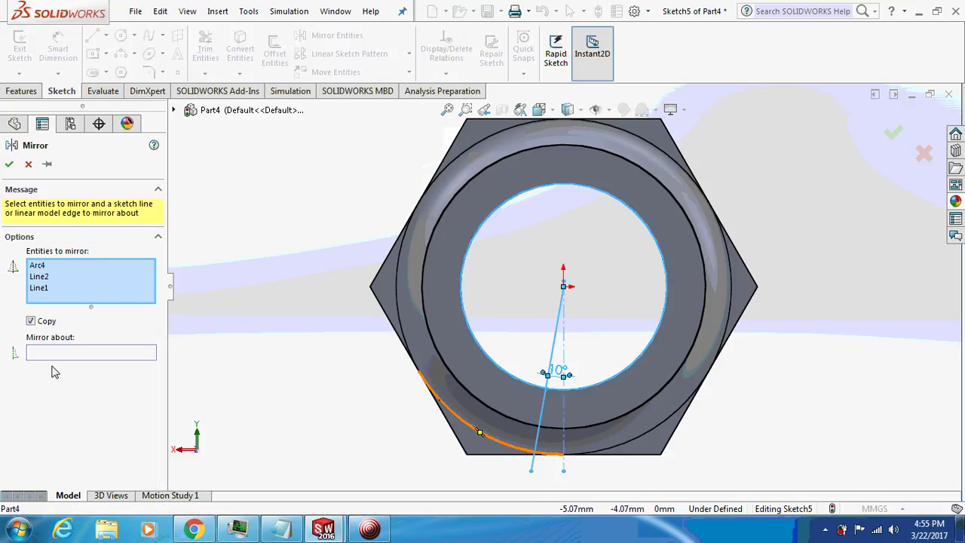
{"action": "right_click", "coordinate": [601, 397]}
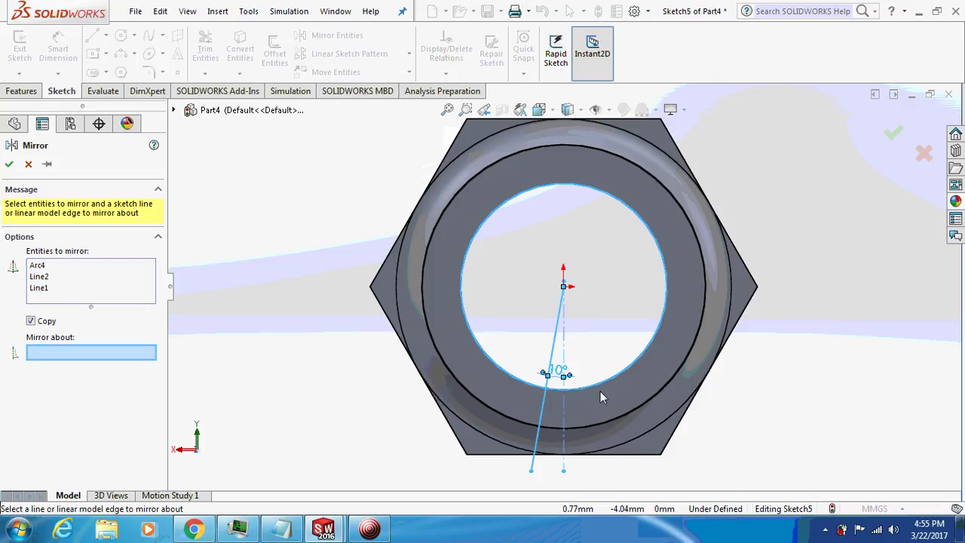
{"action": "left_click", "coordinate": [565, 349]}
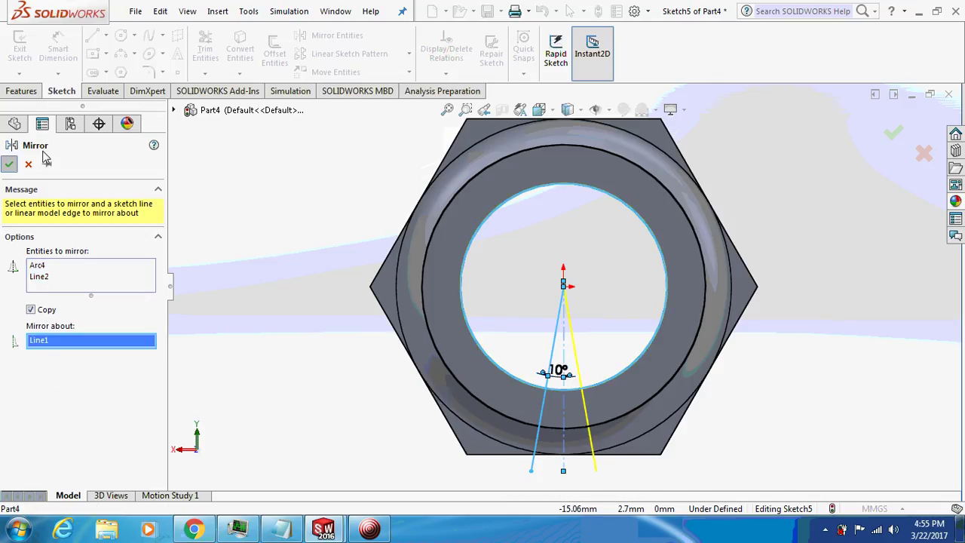
{"action": "left_click", "coordinate": [9, 164]}
Trim the slanted lines and centreline inside the bore and outside the boss, leaving the slot profile across the boss's ring face.
{"action": "left_click", "coordinate": [207, 51]}
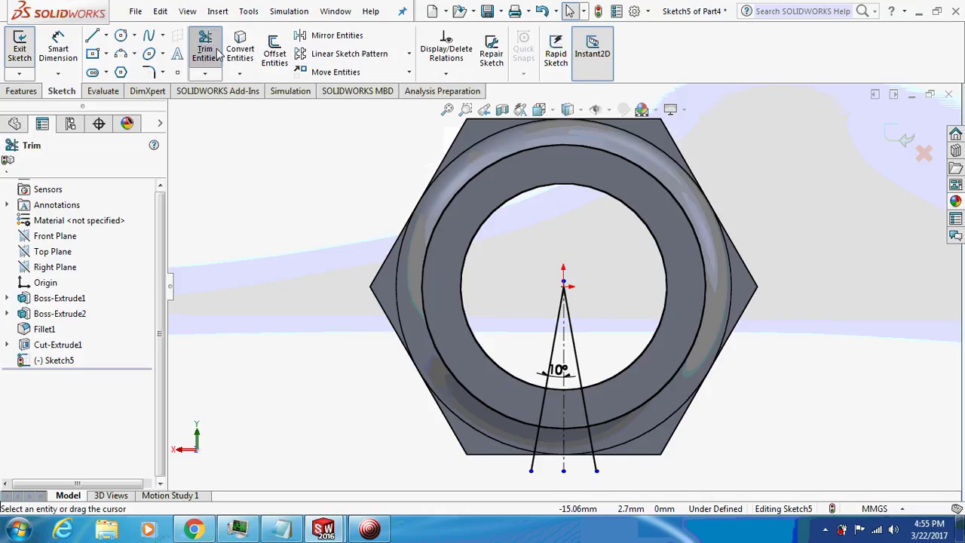
{"action": "left_click_drag", "start_coordinate": [489, 247], "coordinate": [370, 318]}
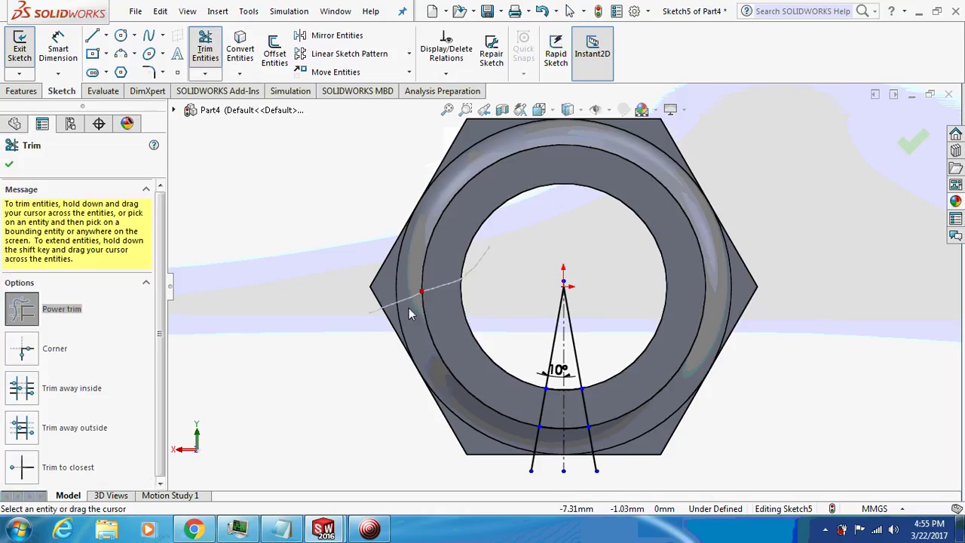
{"action": "left_click_drag", "start_coordinate": [541, 337], "coordinate": [603, 328]}
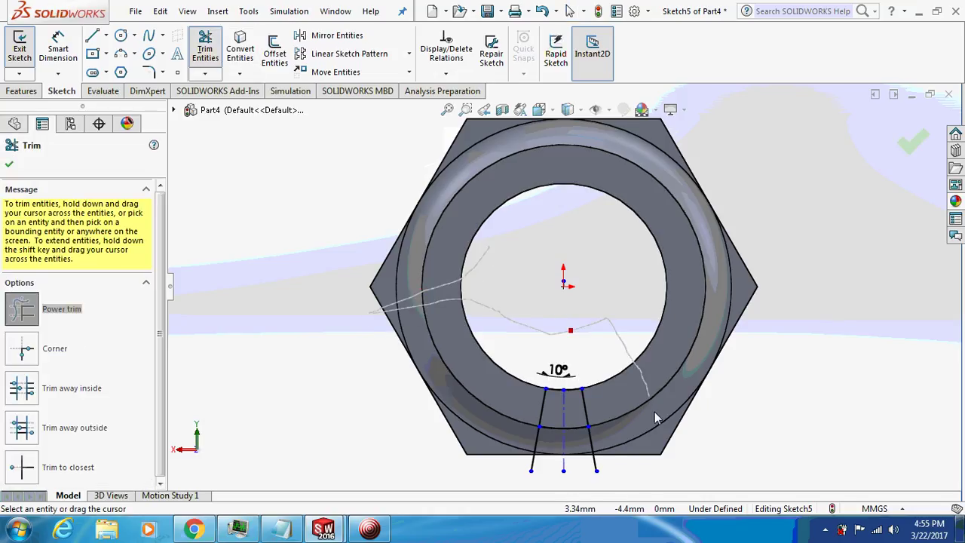
{"action": "left_click_drag", "start_coordinate": [601, 458], "coordinate": [469, 453]}
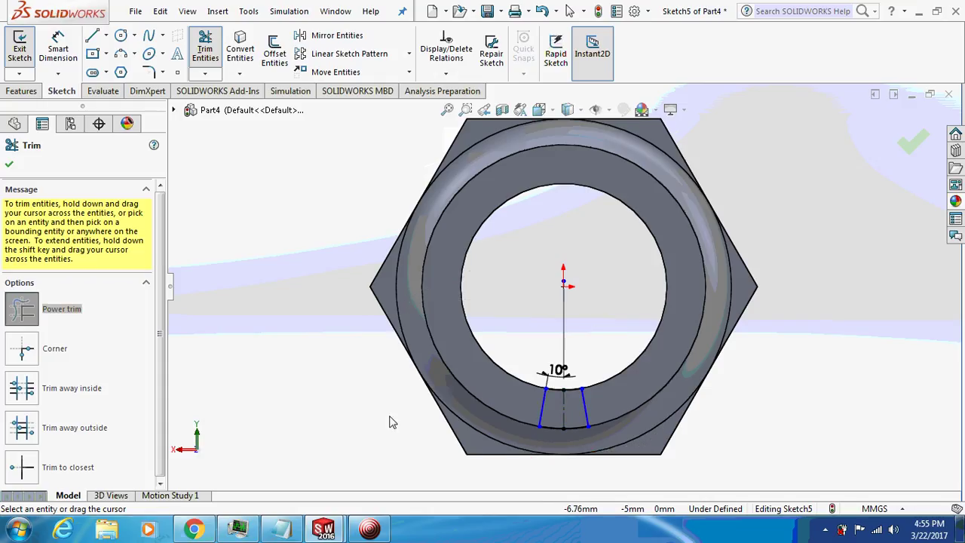
{"action": "mouse_move", "coordinate": [390, 422]}
{"action": "middle_mouse_down"}
{"action": "mouse_move", "coordinate": [370, 387]}
{"action": "mouse_move", "coordinate": [365, 322]}
{"action": "middle_mouse_up"}
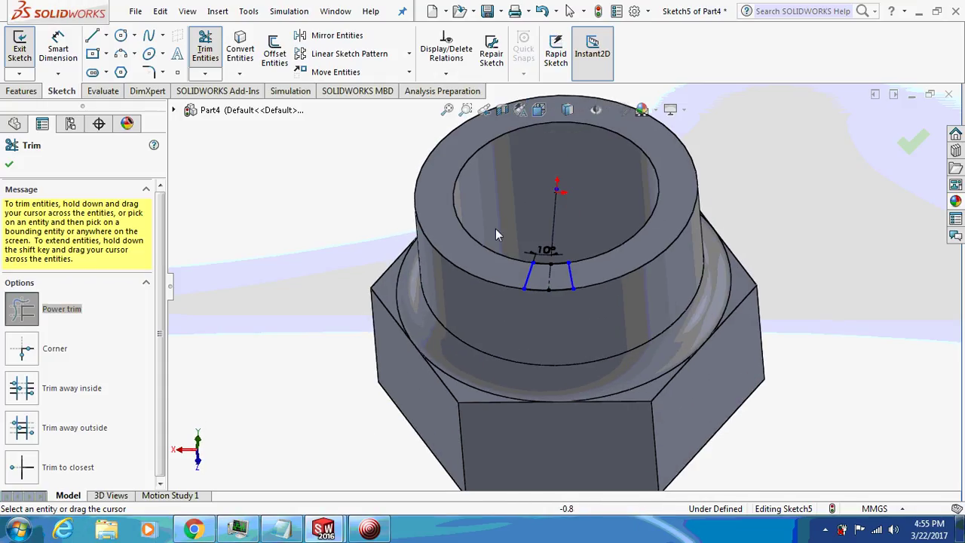
{"action": "left_click", "coordinate": [9, 165]}
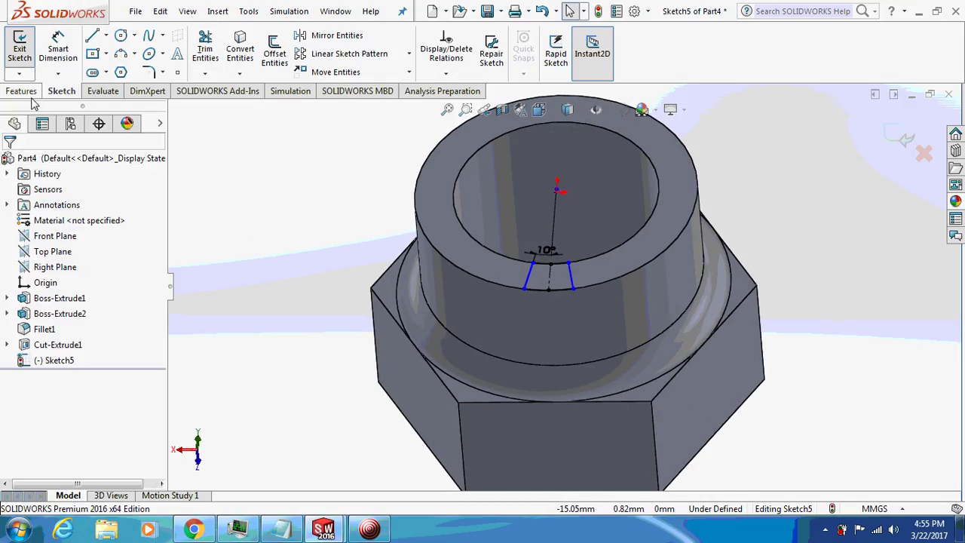
Cut-extrude the wedge-shaped slot profile to a blind depth of 3 mm through the boss wall.
{"action": "left_click", "coordinate": [22, 91]}
{"action": "left_click", "coordinate": [228, 66]}
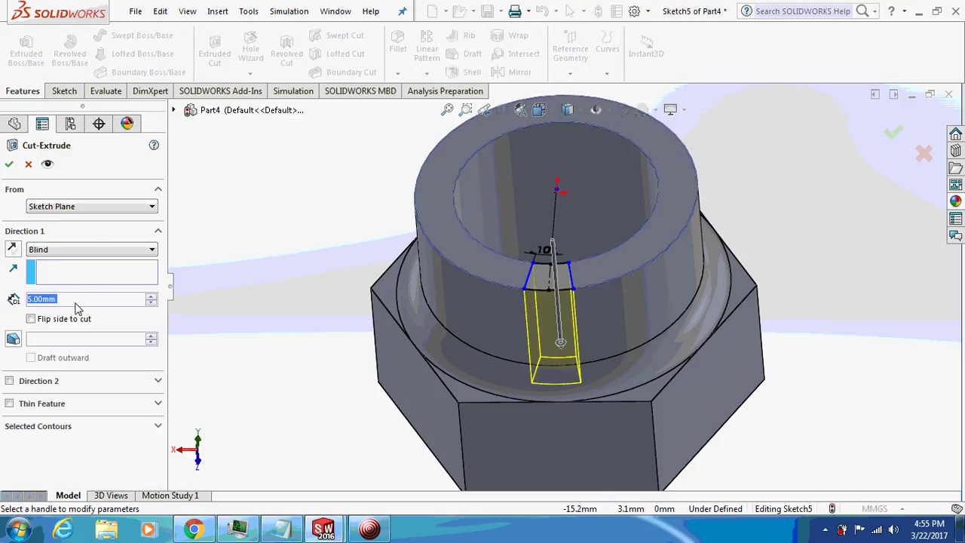
{"action": "type", "text": "3"}
{"action": "key", "text": "Return"}
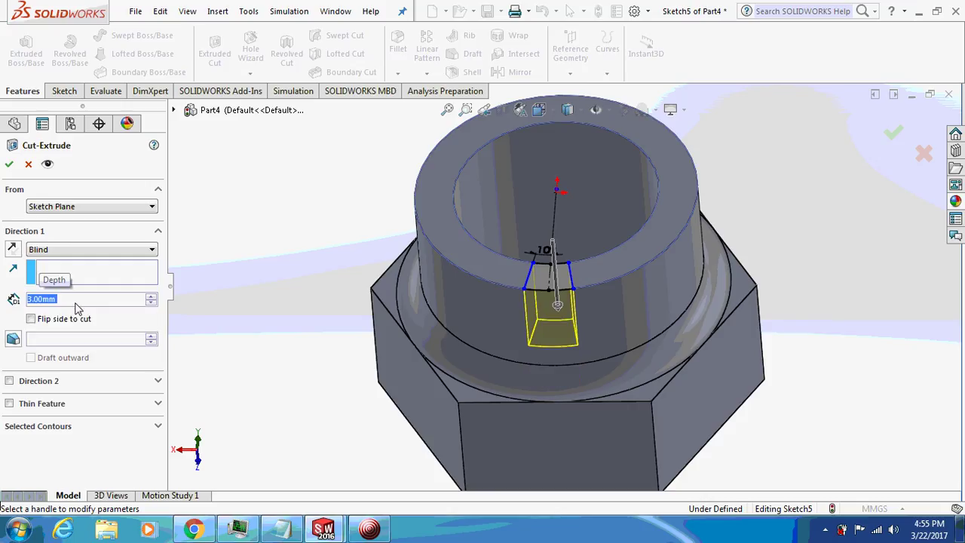
{"action": "left_click", "coordinate": [10, 164]}
{"action": "middle_click_drag", "start_coordinate": [248, 241], "coordinate": [256, 215]}
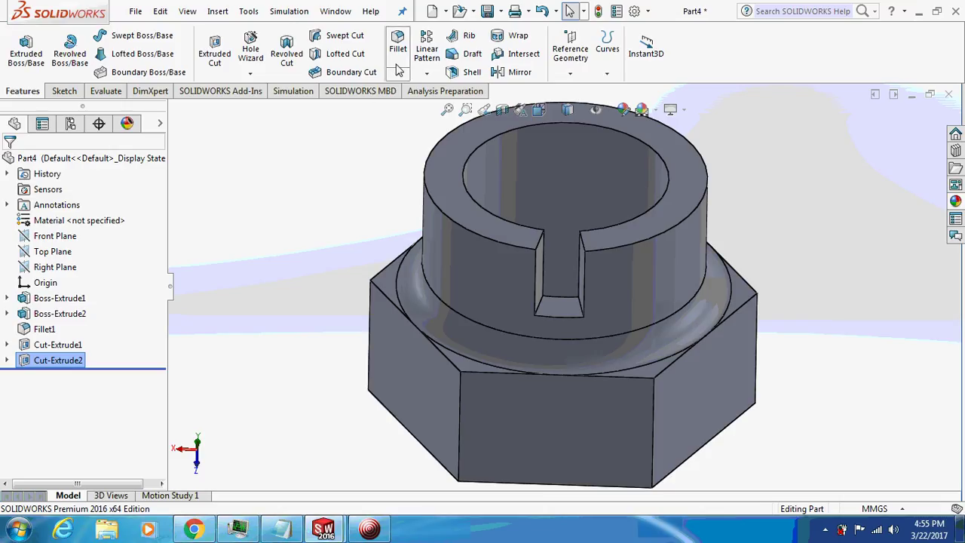
Create a circular pattern of the slot cut about the bore's circular edge with 5 equally spaced instances over 360 degrees.
{"action": "left_click", "coordinate": [401, 66]}
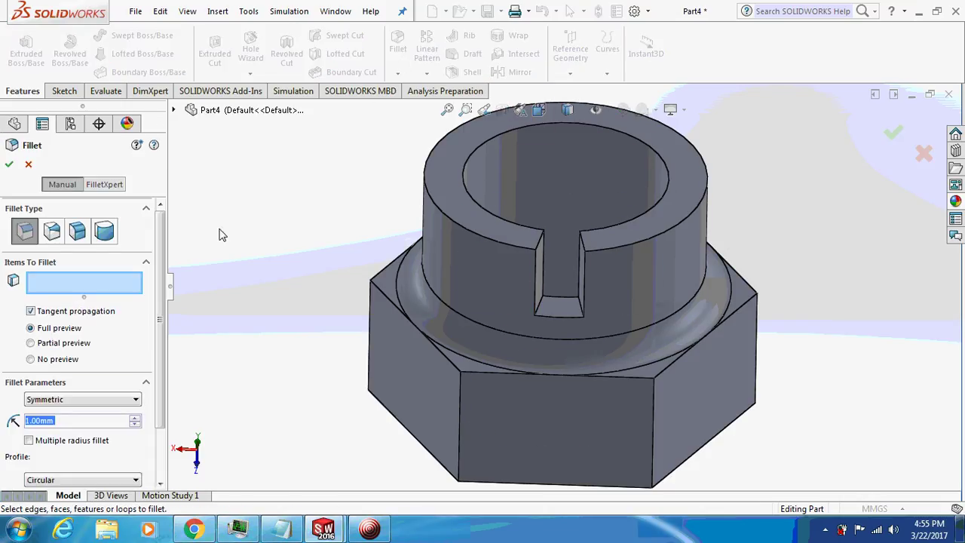
{"action": "left_click", "coordinate": [28, 166]}
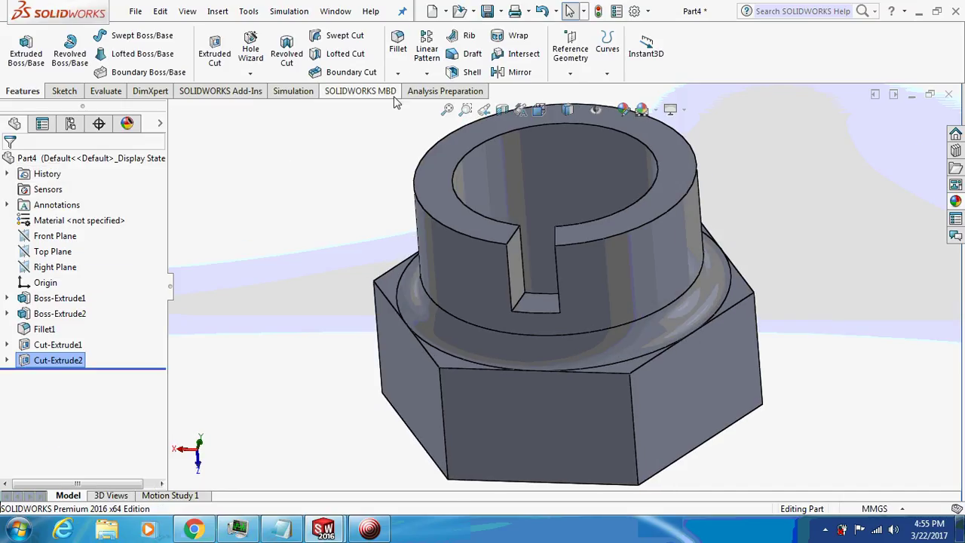
{"action": "left_click", "coordinate": [426, 72]}
{"action": "left_click", "coordinate": [456, 107]}
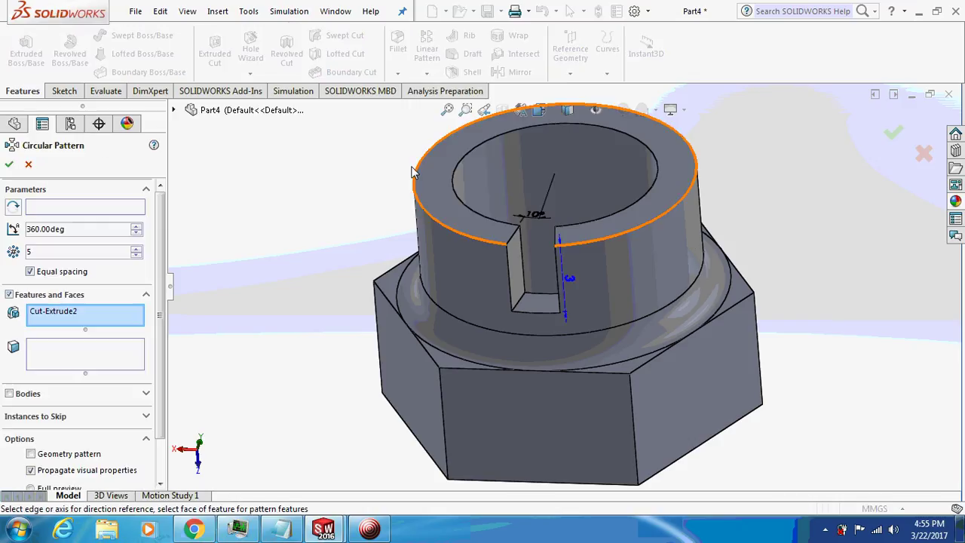
{"action": "left_click", "coordinate": [79, 212]}
{"action": "left_click", "coordinate": [462, 204]}
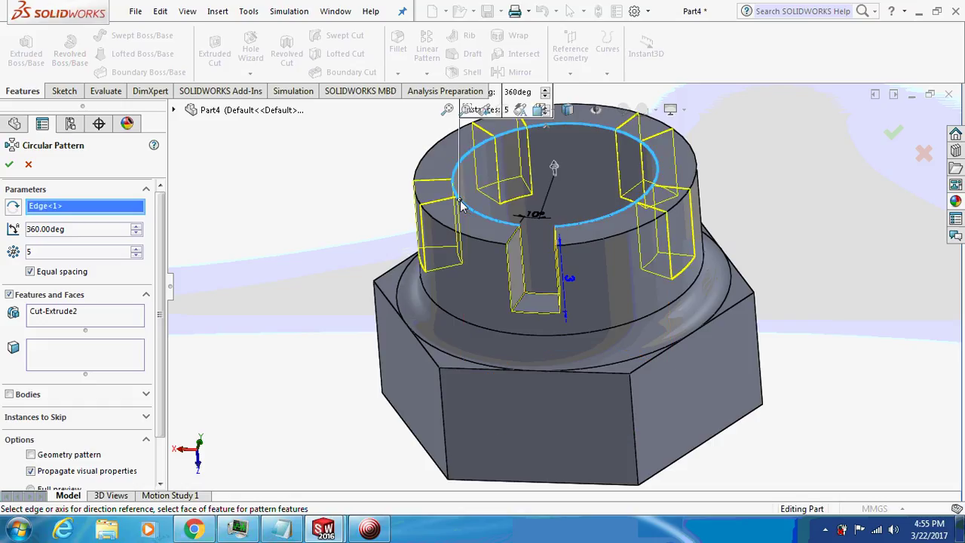
{"action": "left_click", "coordinate": [8, 165]}
Start a symmetric fillet with a 0.5 mm radius on the two bottom corner edges of the first castle slot.
{"action": "mouse_move", "coordinate": [307, 201]}
{"action": "middle_mouse_down"}
{"action": "mouse_move", "coordinate": [371, 248]}
{"action": "mouse_move", "coordinate": [319, 252]}
{"action": "mouse_move", "coordinate": [321, 281]}
{"action": "mouse_move", "coordinate": [315, 201]}
{"action": "middle_mouse_up"}
{"action": "left_click", "coordinate": [397, 45]}
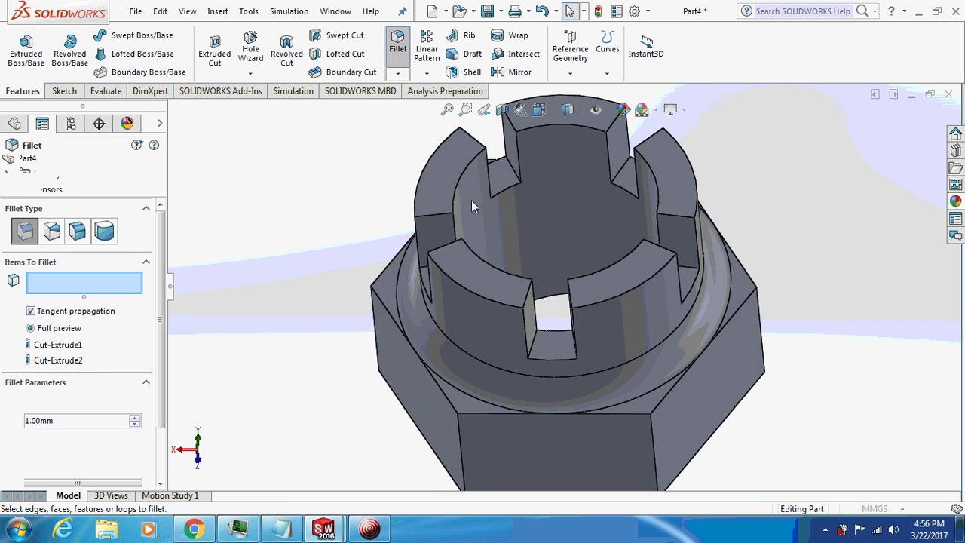
{"action": "left_click", "coordinate": [532, 341]}
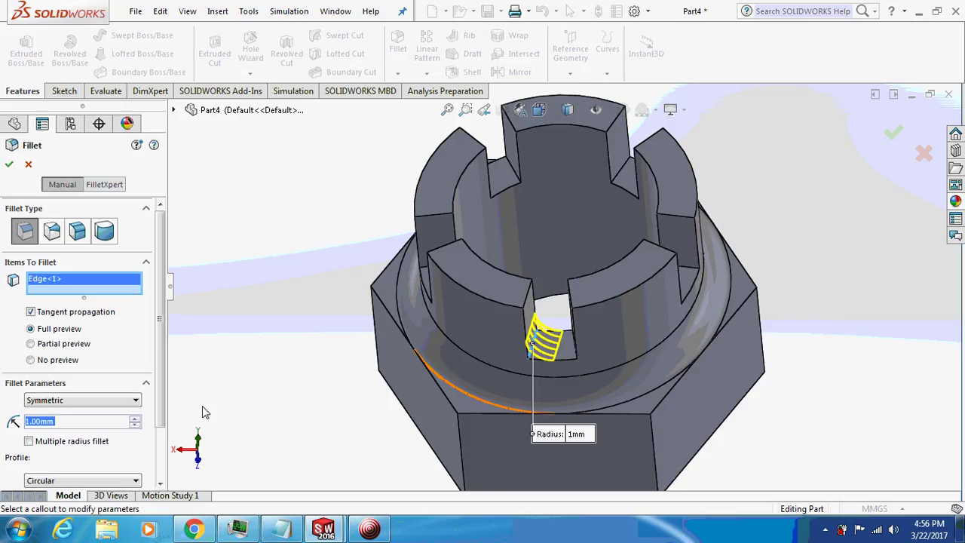
{"action": "type", "text": "0.5"}
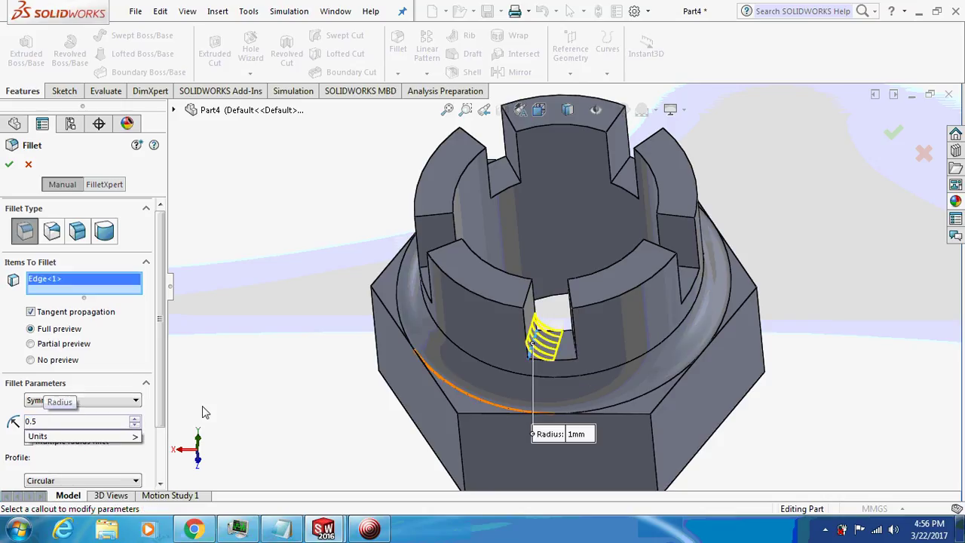
{"action": "key", "text": "Return"}
{"action": "middle_click_drag", "start_coordinate": [514, 374], "coordinate": [598, 369]}
{"action": "left_click", "coordinate": [626, 359]}
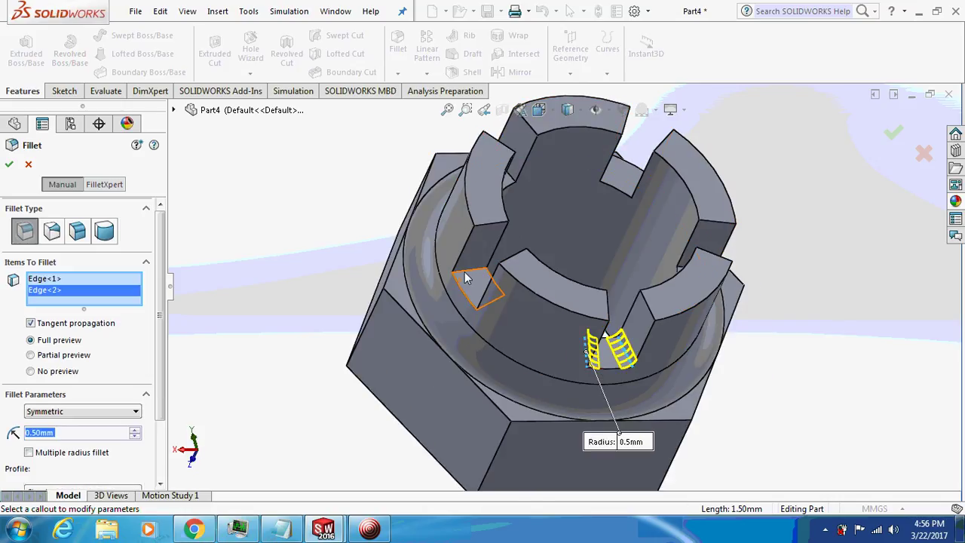
Add both bottom corner edges of the two neighbouring castle slots to the 0.5 mm fillet.
{"action": "left_click", "coordinate": [464, 275]}
{"action": "middle_click_drag", "start_coordinate": [471, 263], "coordinate": [578, 363]}
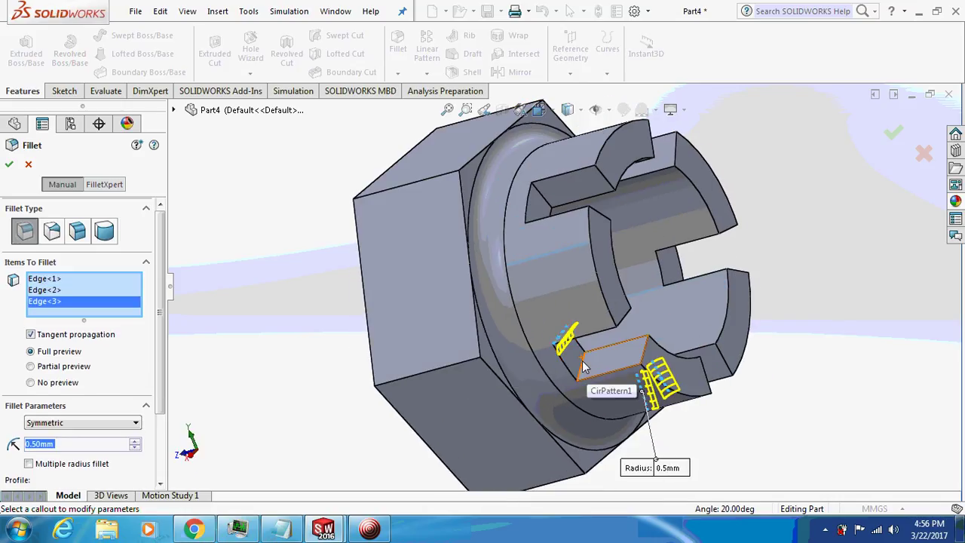
{"action": "left_click", "coordinate": [579, 362]}
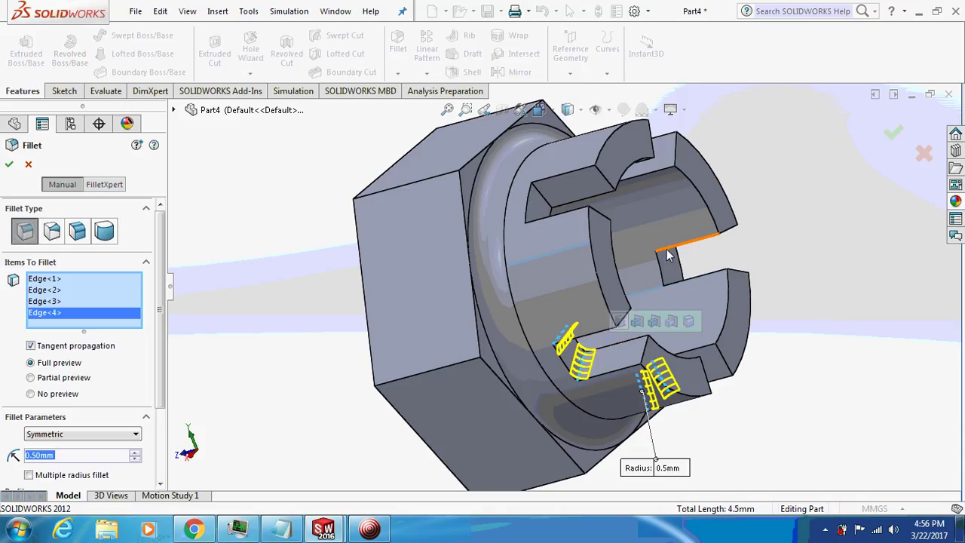
{"action": "mouse_move", "coordinate": [662, 254]}
{"action": "middle_mouse_down"}
{"action": "mouse_move", "coordinate": [652, 255]}
{"action": "mouse_move", "coordinate": [676, 341]}
{"action": "mouse_move", "coordinate": [652, 264]}
{"action": "middle_mouse_up"}
{"action": "left_click", "coordinate": [678, 332]}
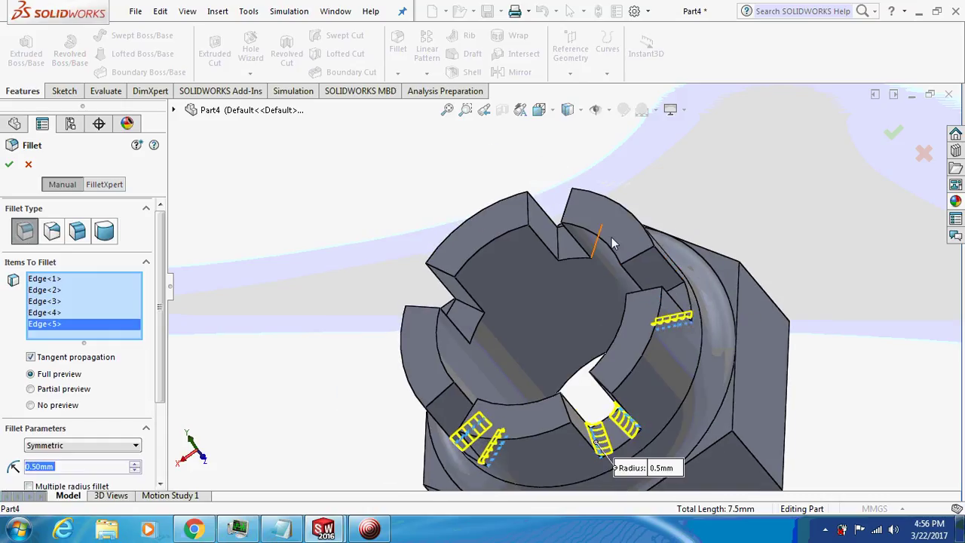
{"action": "left_click", "coordinate": [673, 290]}
Add both bottom corner edges of the two remaining castle slots and complete the 0.5 mm fillet.
{"action": "left_click", "coordinate": [560, 251]}
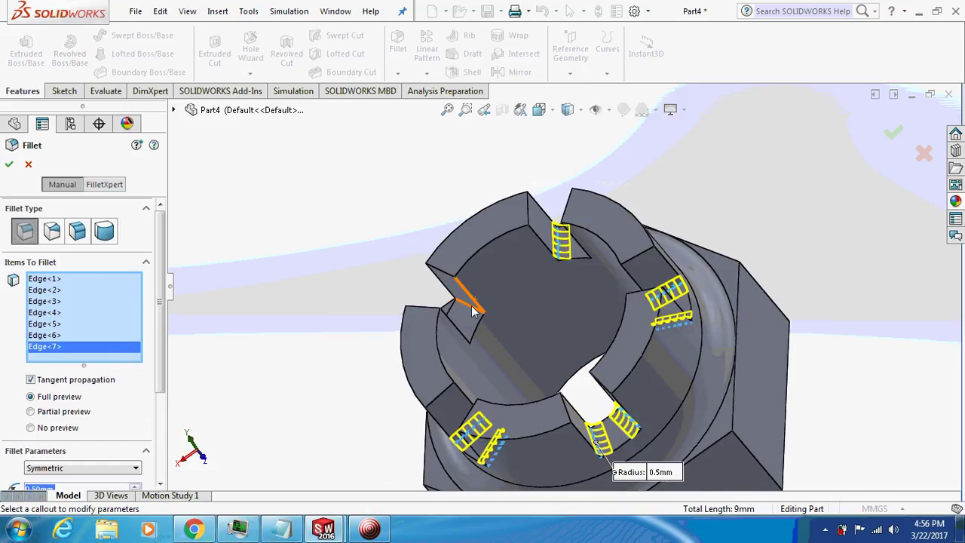
{"action": "left_click", "coordinate": [461, 305]}
{"action": "middle_click_drag", "start_coordinate": [462, 305], "coordinate": [605, 292]}
{"action": "middle_click_drag", "start_coordinate": [594, 228], "coordinate": [611, 219]}
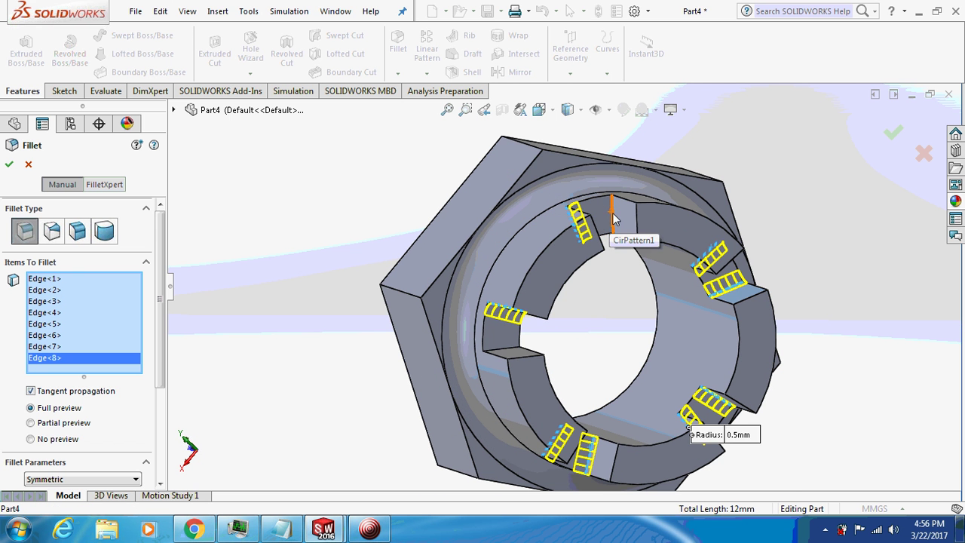
{"action": "left_click", "coordinate": [611, 219]}
{"action": "left_click", "coordinate": [497, 351]}
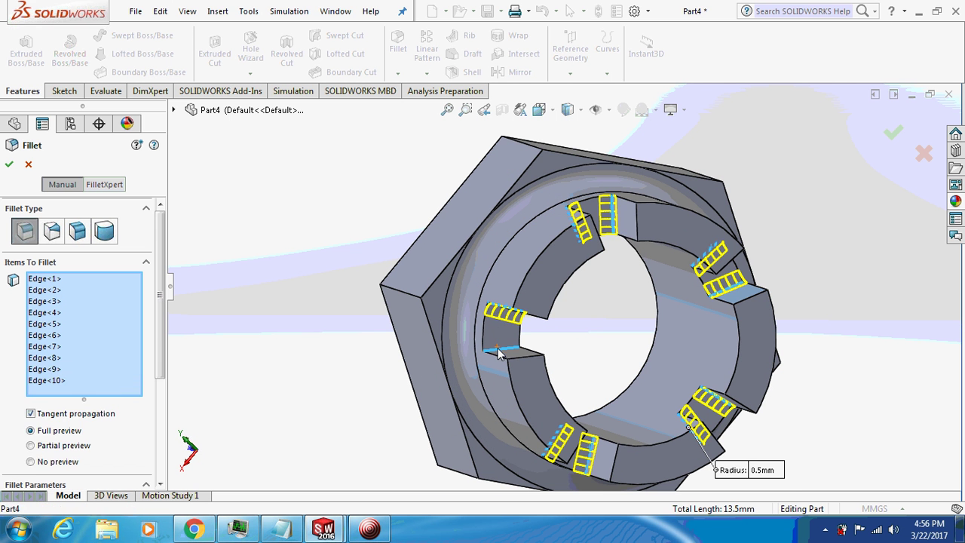
{"action": "left_click", "coordinate": [11, 163]}
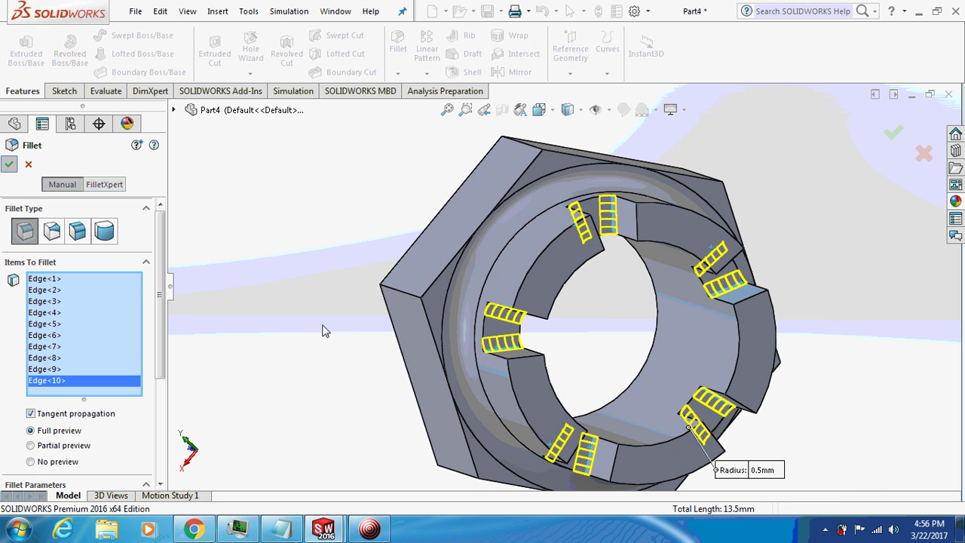
Apply a 10 mm cosmetic thread, standard None and Up to Next, to the bore's circular edge on the flat hexagon face.
{"action": "middle_click_drag", "start_coordinate": [341, 276], "coordinate": [269, 314]}
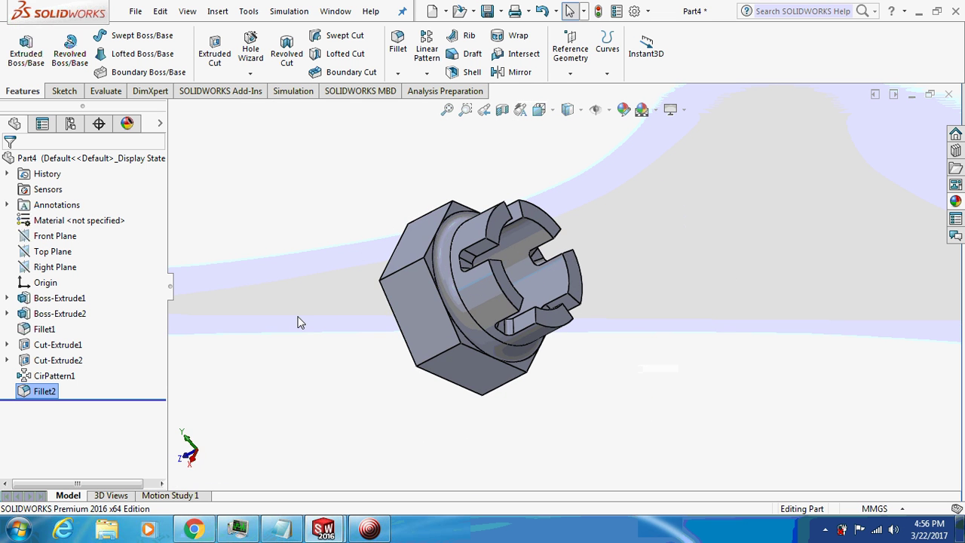
{"action": "left_click", "coordinate": [517, 255]}
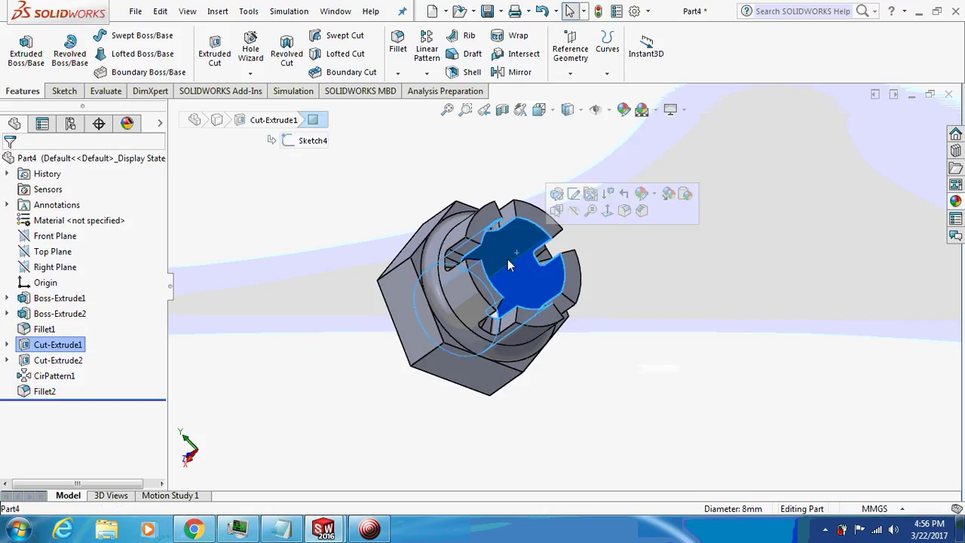
{"action": "left_click", "coordinate": [217, 10]}
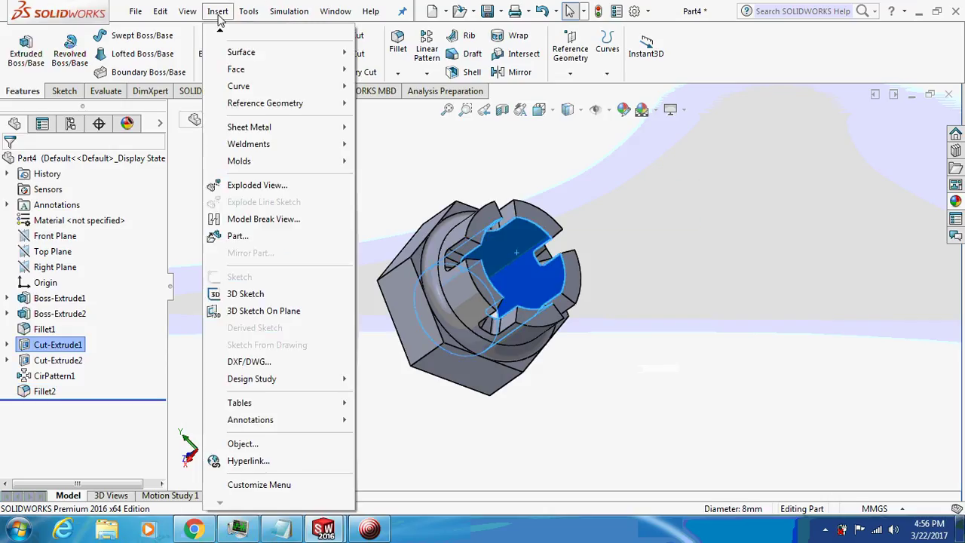
{"action": "mouse_move", "coordinate": [264, 420]}
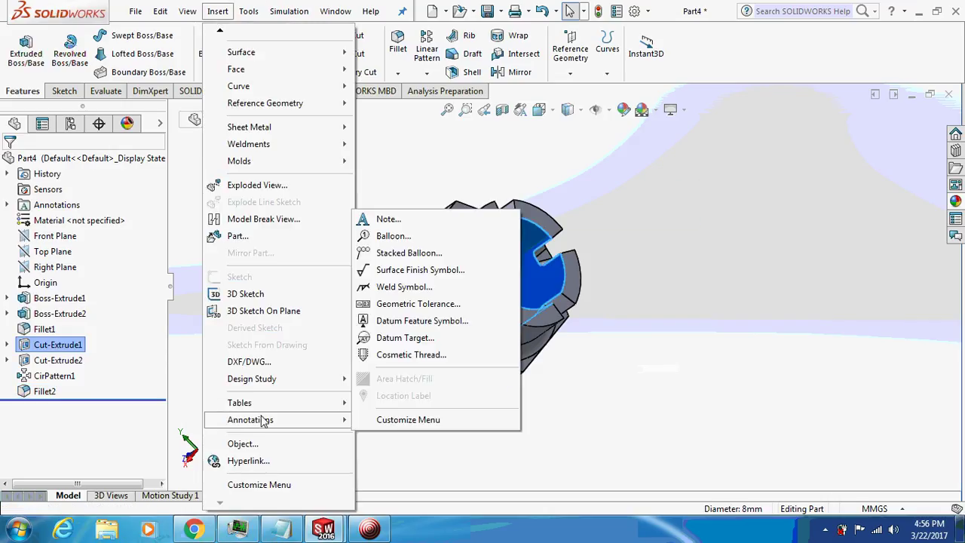
{"action": "left_click", "coordinate": [411, 355]}
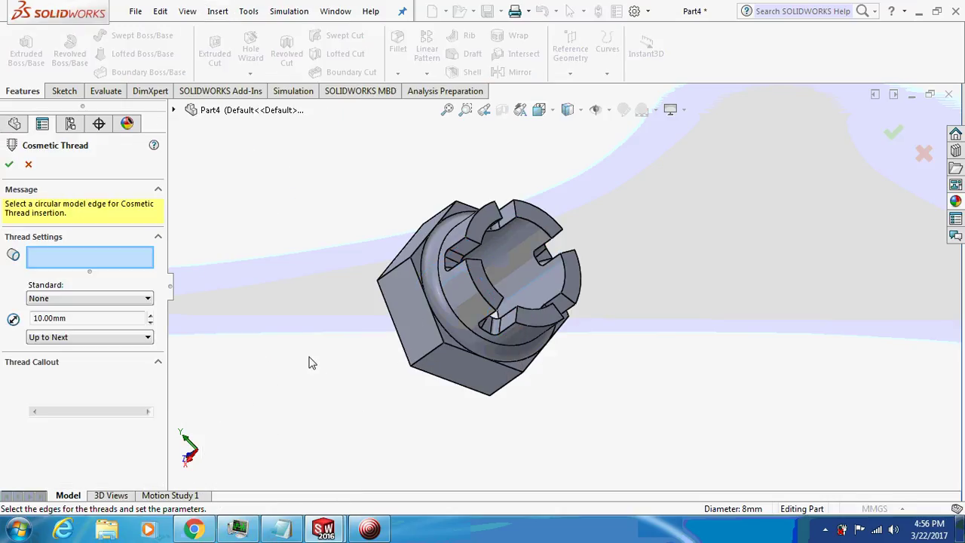
{"action": "middle_click_drag", "start_coordinate": [309, 363], "coordinate": [397, 279]}
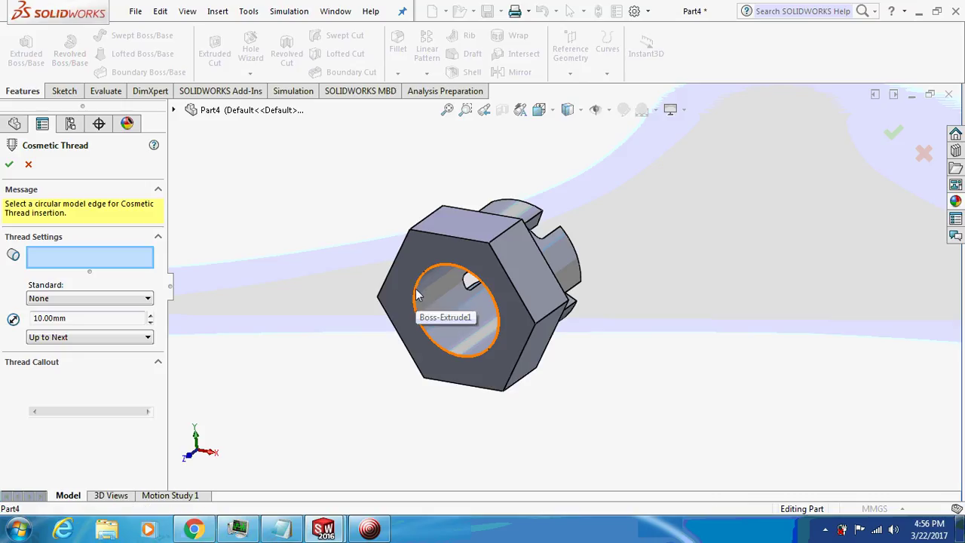
{"action": "left_click", "coordinate": [419, 296]}
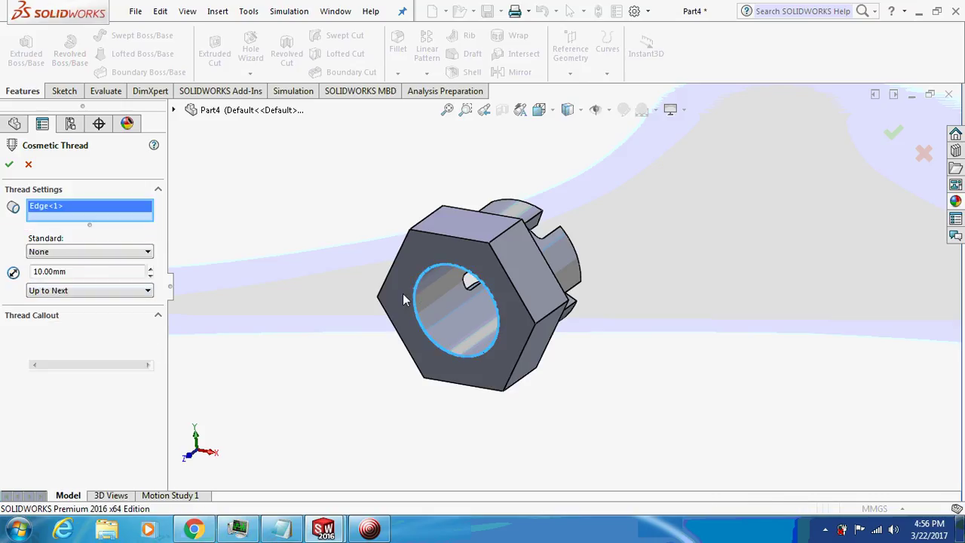
{"action": "left_click", "coordinate": [11, 165]}
{"action": "key", "text": "ctrl+shift+z"}
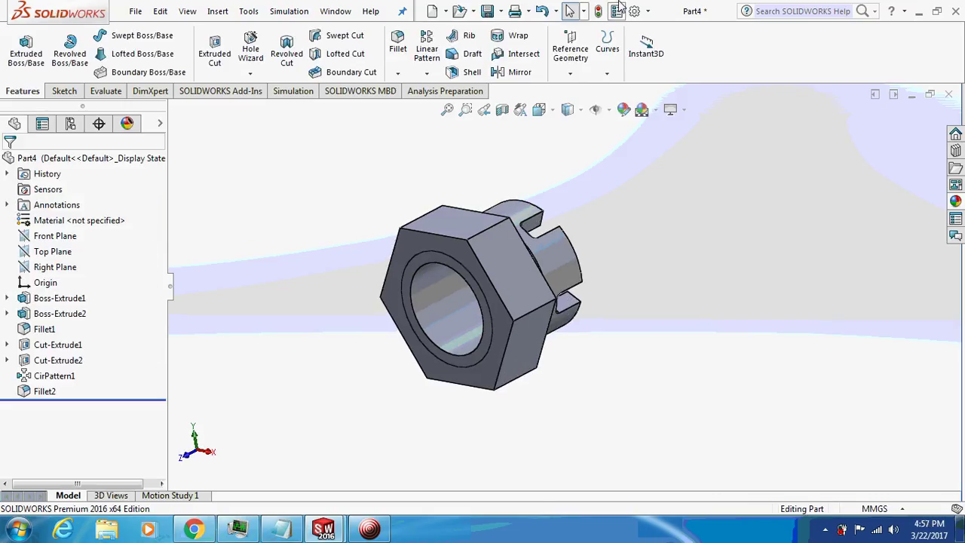
Enable shaded cosmetic threads in the document's detailing display filter so the bore's thread is rendered.
{"action": "left_click", "coordinate": [635, 11]}
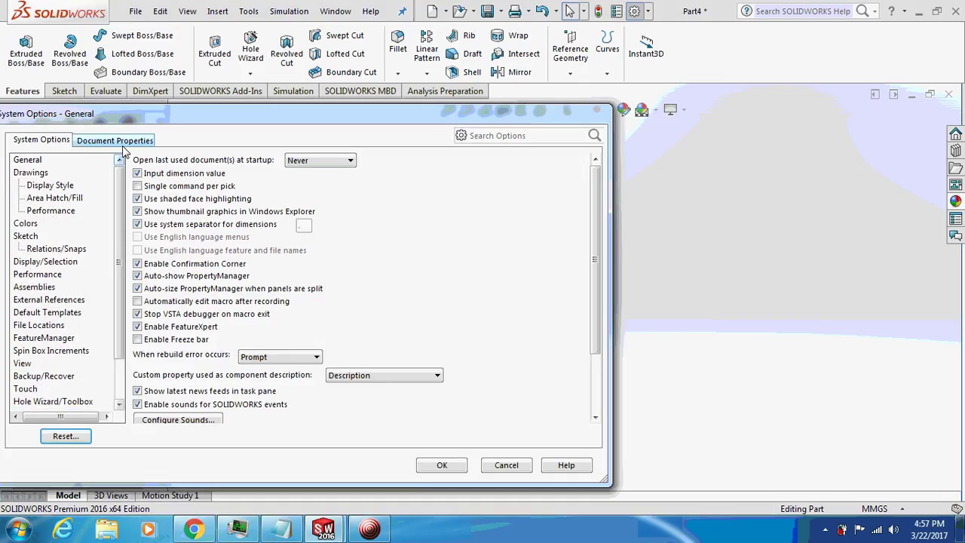
{"action": "left_click", "coordinate": [120, 142]}
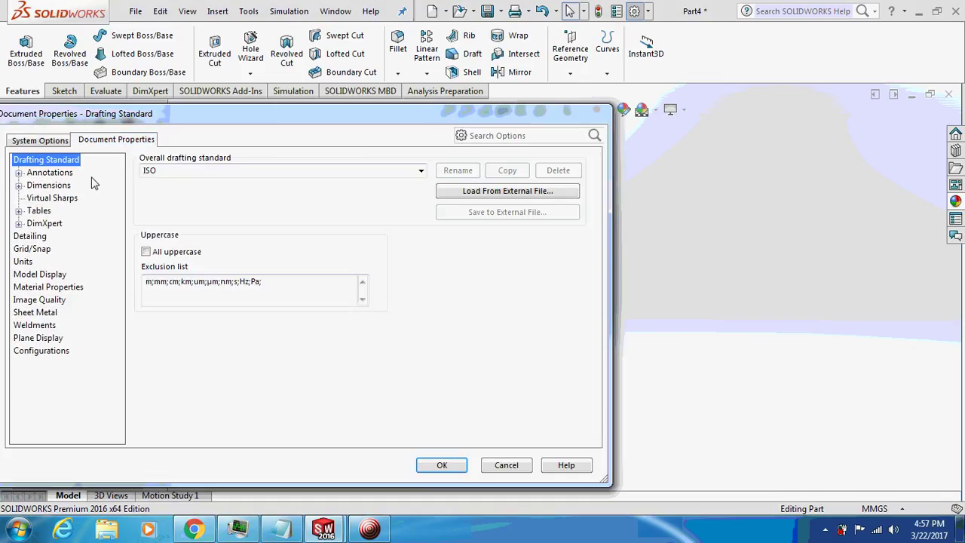
{"action": "left_click", "coordinate": [30, 236]}
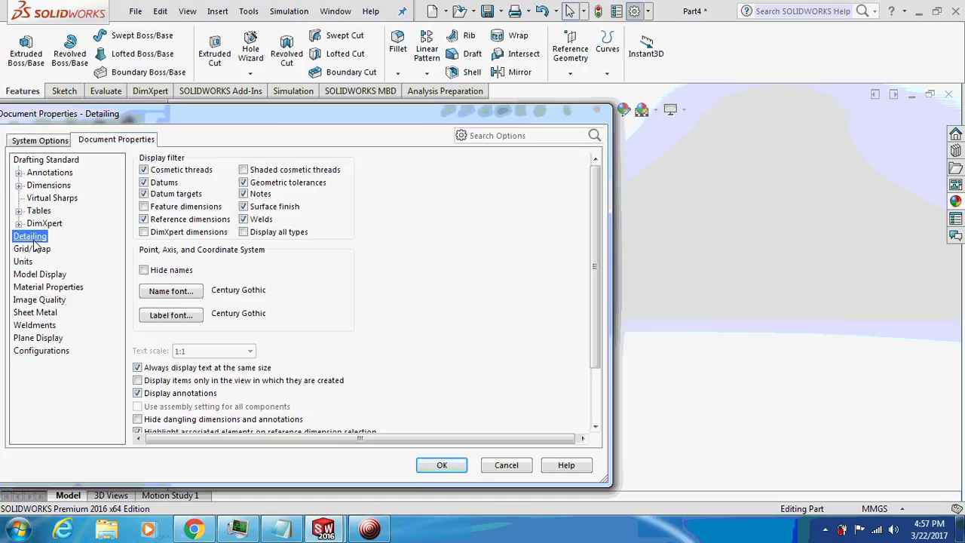
{"action": "left_click", "coordinate": [244, 170]}
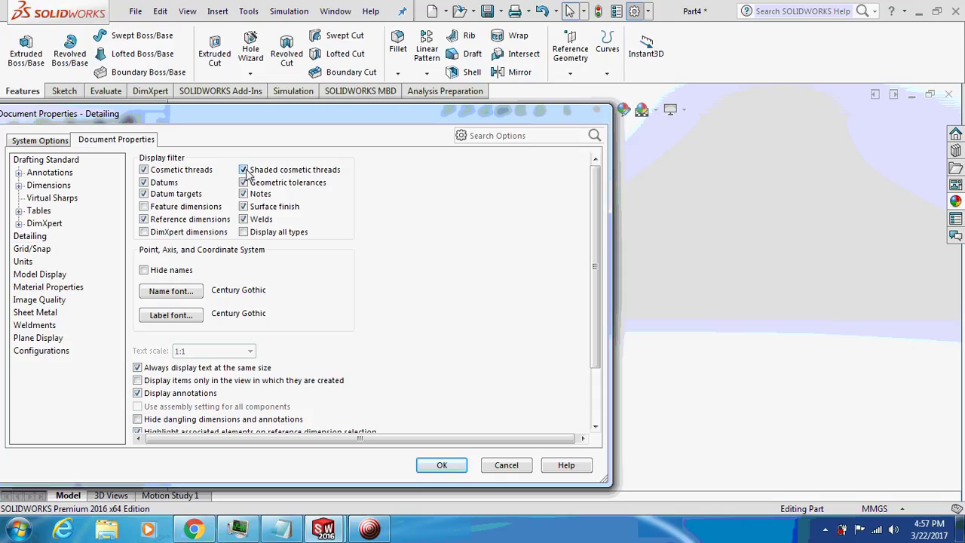
{"action": "left_click", "coordinate": [442, 466]}
{"action": "middle_click_drag", "start_coordinate": [361, 276], "coordinate": [445, 184]}
Open the appearance library and browse the metal appearances to the Steel category.
{"action": "left_click", "coordinate": [955, 201]}
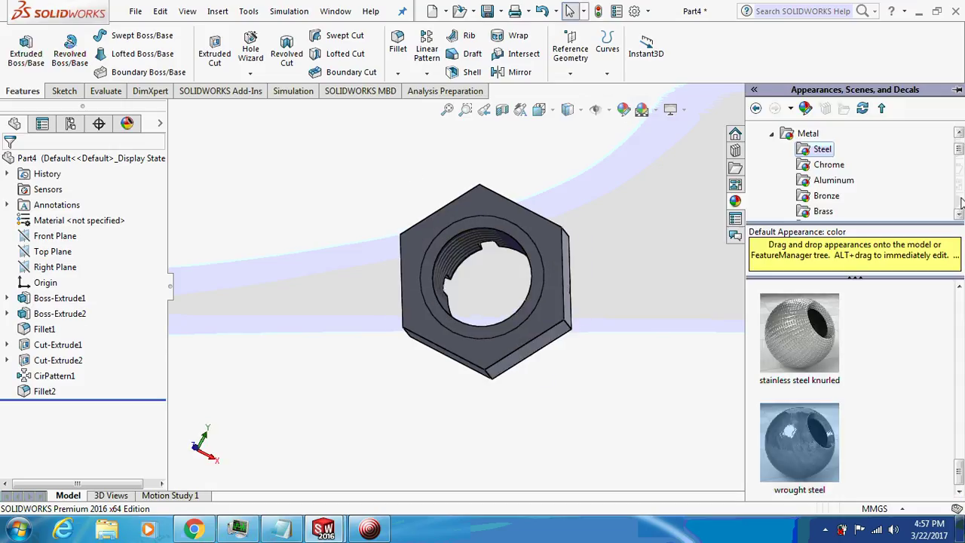
{"action": "left_click", "coordinate": [769, 135]}
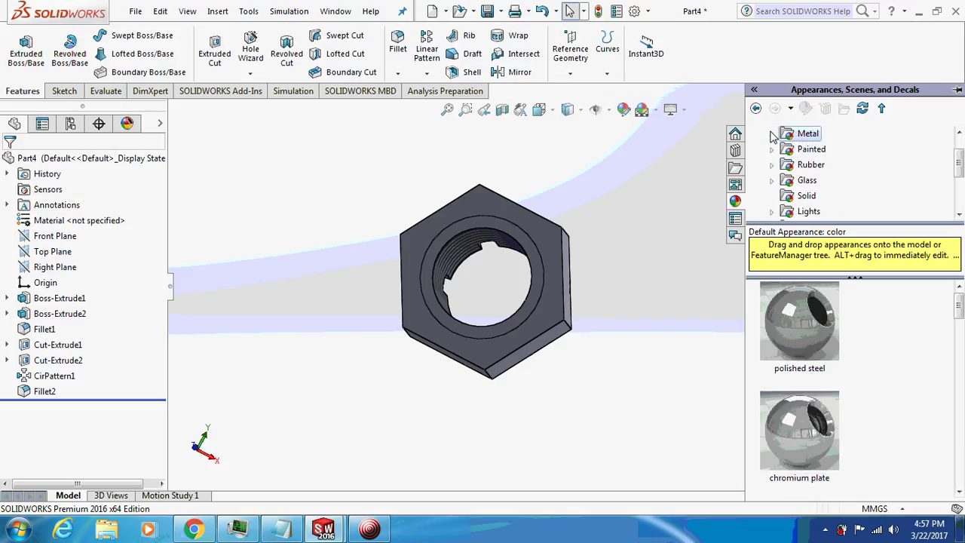
{"action": "left_click", "coordinate": [771, 132]}
{"action": "left_click", "coordinate": [756, 109]}
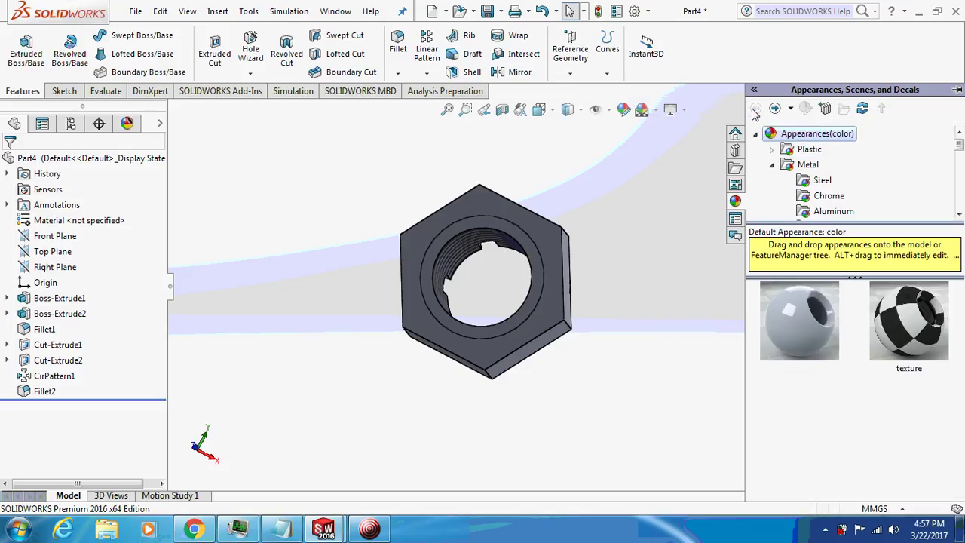
{"action": "double_click", "coordinate": [773, 134]}
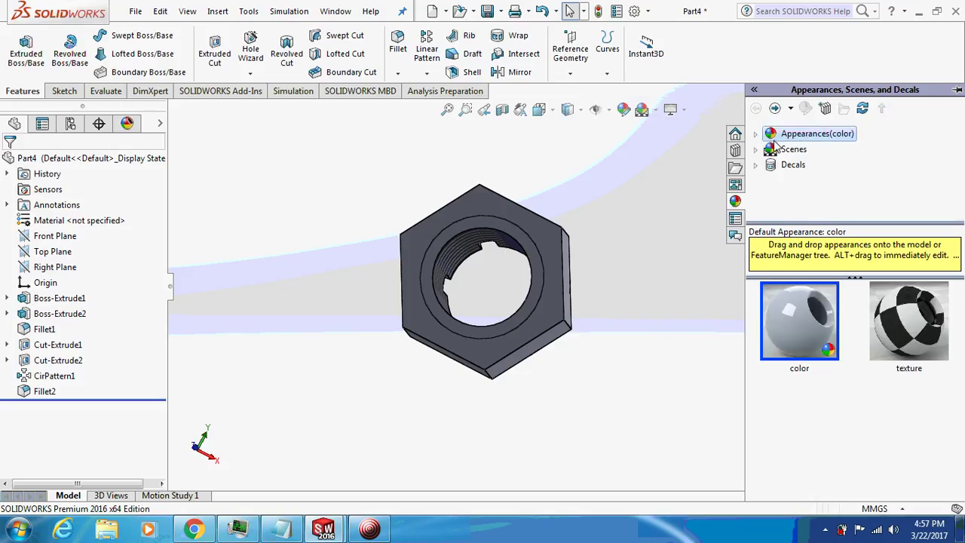
{"action": "double_click", "coordinate": [778, 136]}
{"action": "double_click", "coordinate": [805, 166]}
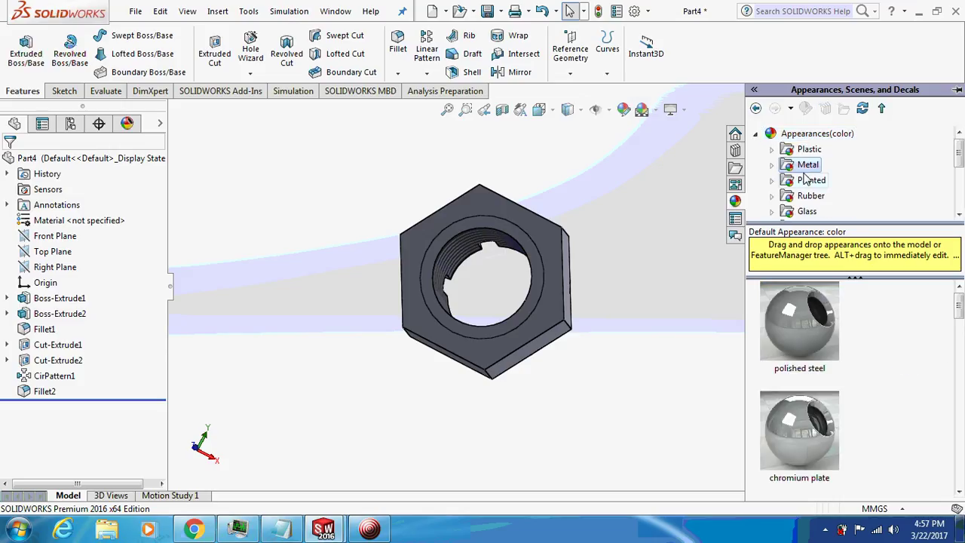
{"action": "double_click", "coordinate": [808, 166]}
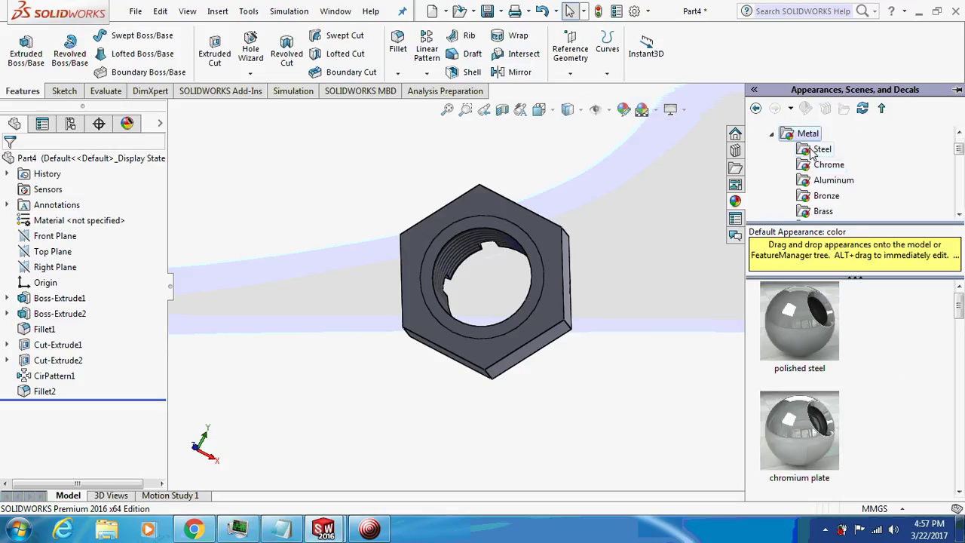
{"action": "left_click", "coordinate": [815, 150]}
Apply the wrought steel appearance to the castle nut and inspect its slotted end and threaded bore.
{"action": "left_click_drag", "start_coordinate": [959, 309], "coordinate": [961, 478]}
{"action": "left_click_drag", "start_coordinate": [814, 444], "coordinate": [555, 303]}
{"action": "left_click", "coordinate": [556, 303]}
{"action": "middle_click_drag", "start_coordinate": [553, 302], "coordinate": [500, 378]}
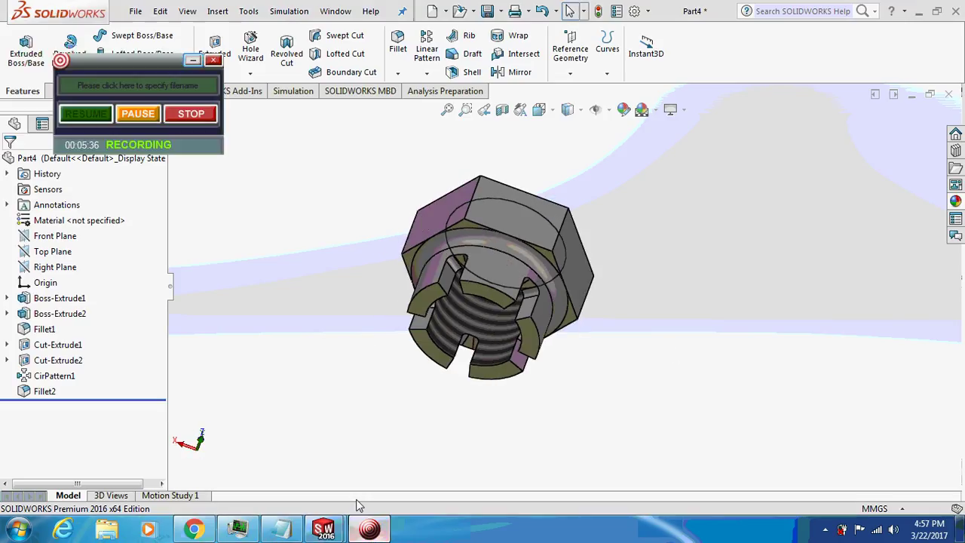